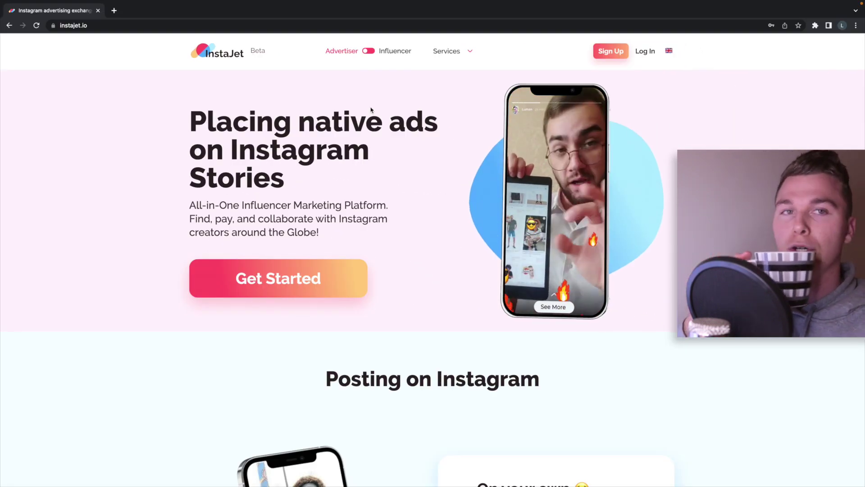
- Browse the homepage, switching between the influencer and advertiser views before returning to advertiser
{"action": "scroll", "coordinate": [275, 103], "scroll_direction": "down", "scroll_amount": 1}
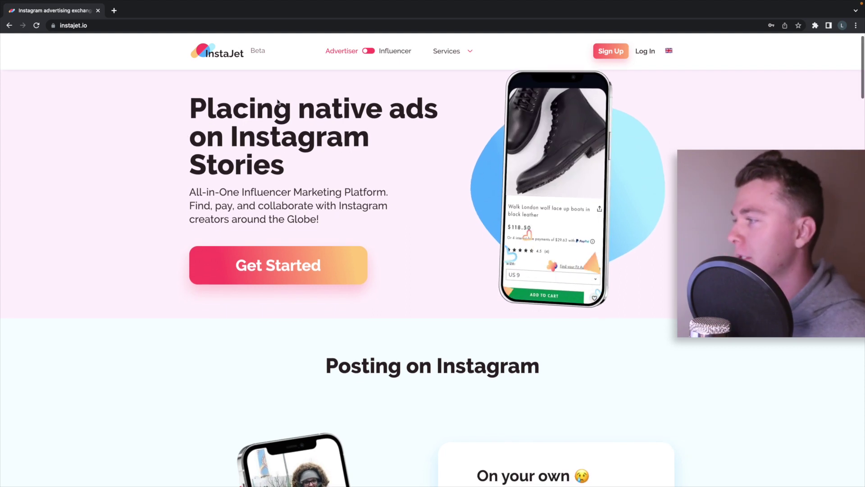
{"action": "left_click", "coordinate": [365, 52]}
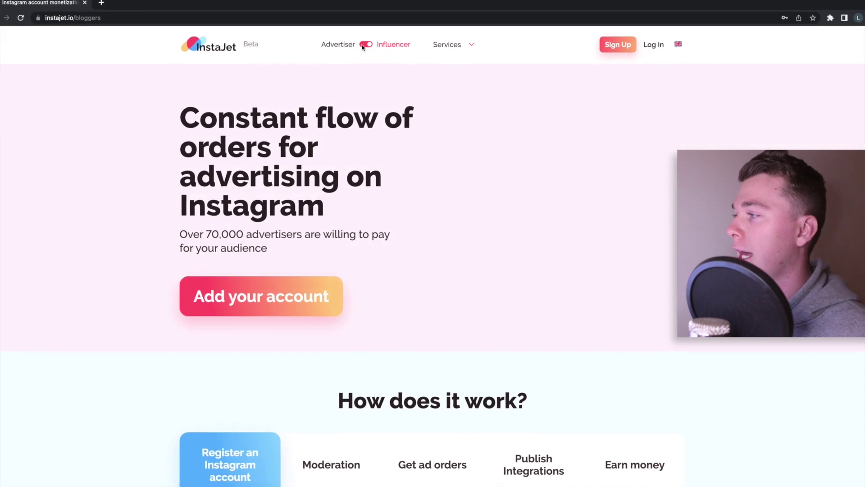
{"action": "left_click", "coordinate": [364, 47]}
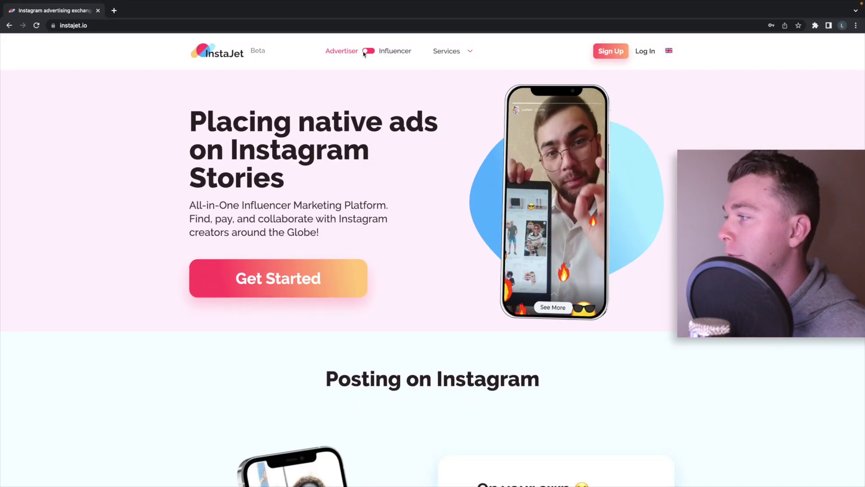
{"action": "left_click", "coordinate": [366, 52]}
{"action": "left_click", "coordinate": [374, 52]}
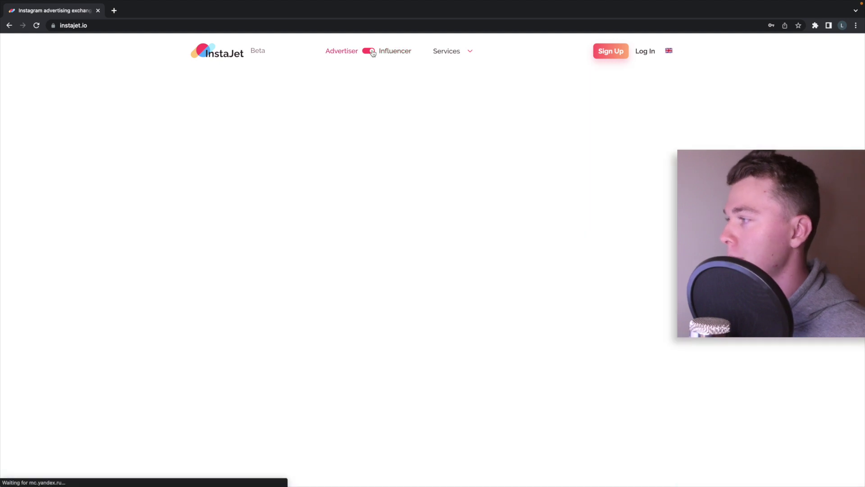
{"action": "scroll", "coordinate": [381, 100], "scroll_direction": "down", "scroll_amount": 1}
{"action": "scroll", "coordinate": [381, 100], "scroll_direction": "down", "scroll_amount": 5}
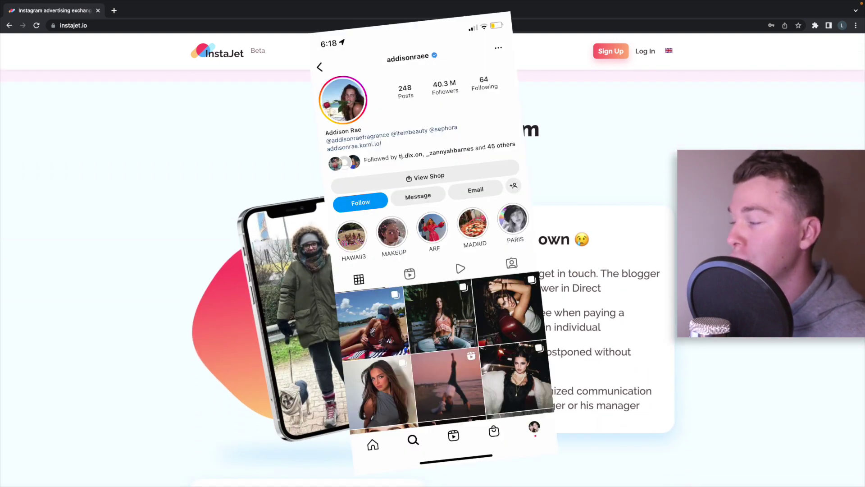
{"action": "scroll", "coordinate": [433, 270], "scroll_direction": "down", "scroll_amount": 10}
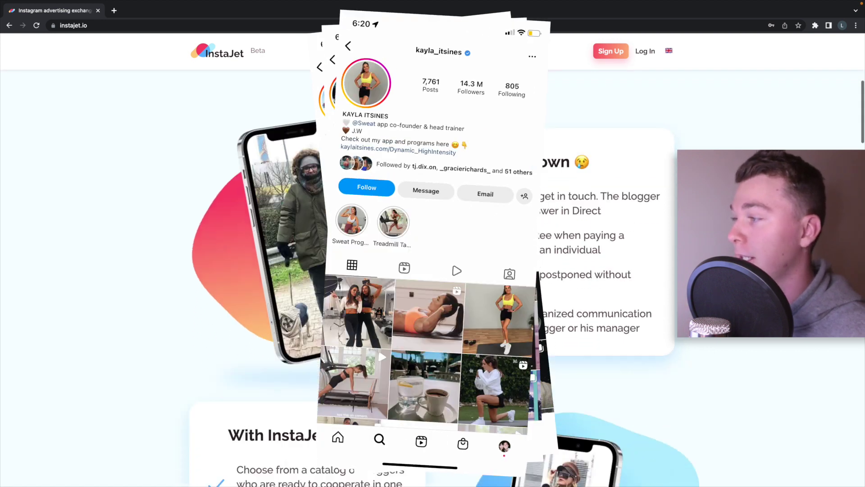
{"action": "scroll", "coordinate": [441, 240], "scroll_direction": "up", "scroll_amount": 10}
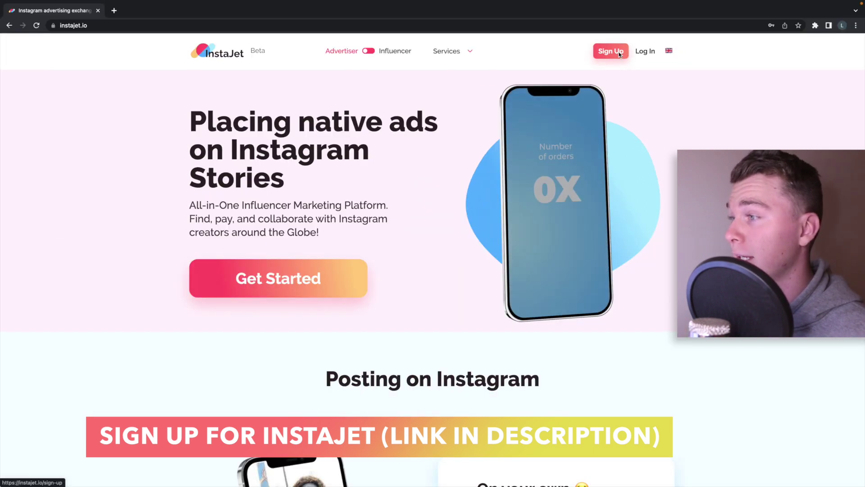
- Dismiss the sign-up form and log in to the advertiser account with the saved credentials
{"action": "left_click", "coordinate": [613, 47]}
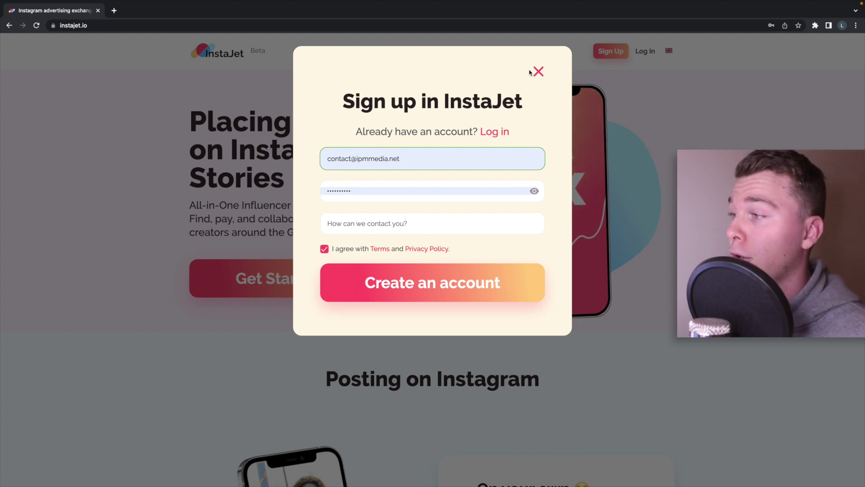
{"action": "left_click", "coordinate": [539, 72]}
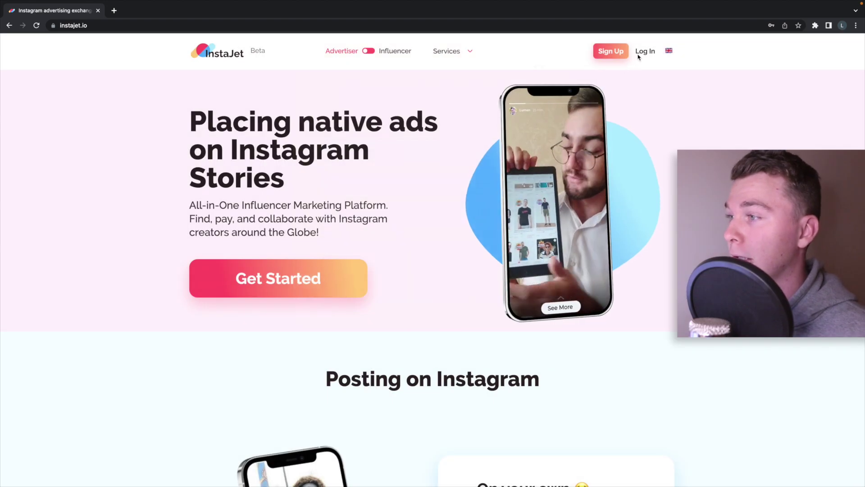
{"action": "left_click", "coordinate": [638, 52]}
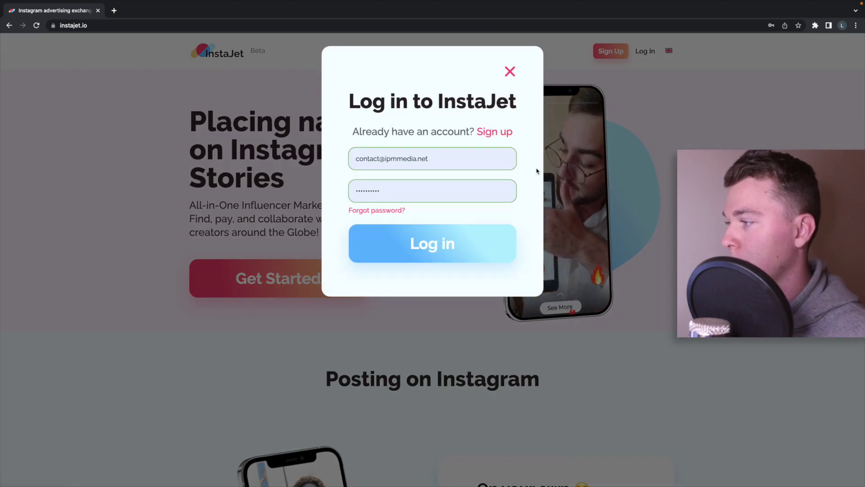
{"action": "left_click", "coordinate": [464, 229]}
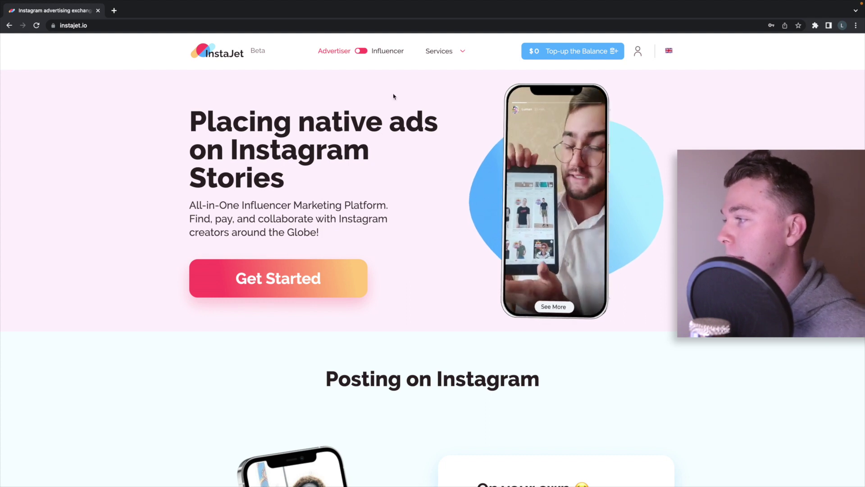
- Go to the Instagram Blogger Catalog (589 bloggers) and view the cart's five accounts totalling $1170
{"action": "left_click", "coordinate": [462, 52]}
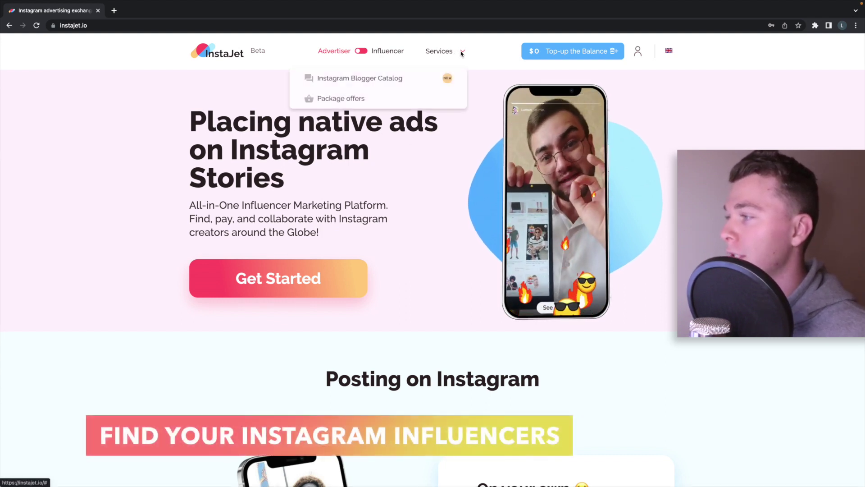
{"action": "left_click", "coordinate": [388, 84]}
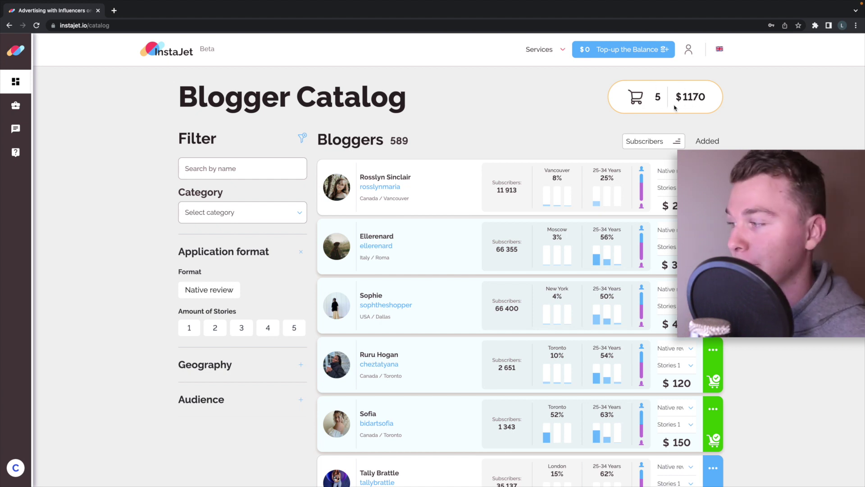
{"action": "left_click", "coordinate": [642, 106]}
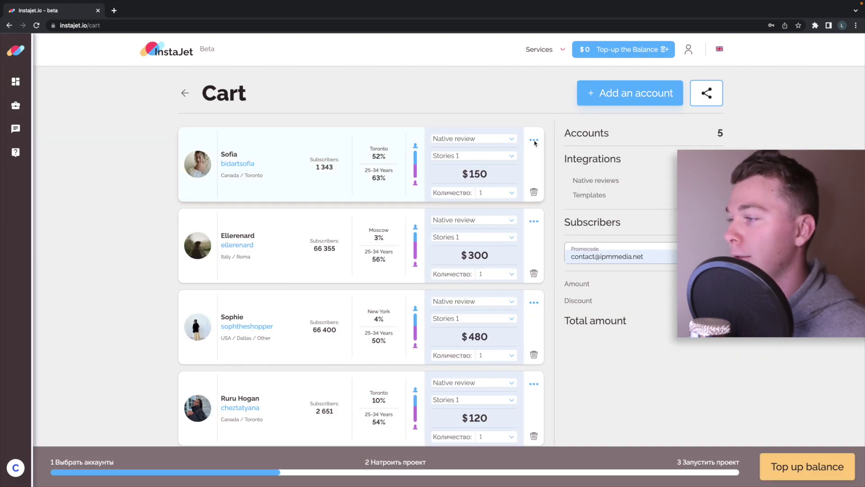
- Delete the $150 Toronto, $300 Rome, $480 Dallas, $120 Toronto and last bloggers from the cart
{"action": "left_click", "coordinate": [534, 191]}
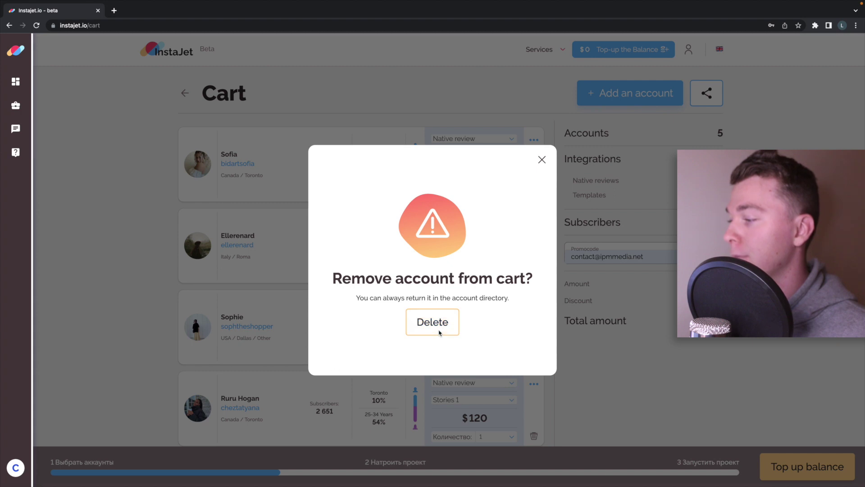
{"action": "left_click", "coordinate": [439, 331]}
{"action": "left_click", "coordinate": [534, 191]}
{"action": "left_click", "coordinate": [434, 322]}
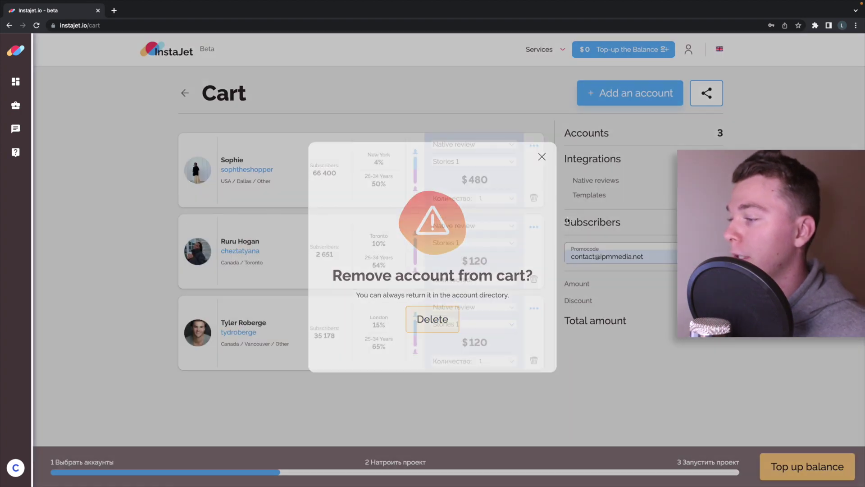
{"action": "left_click", "coordinate": [538, 196]}
{"action": "left_click", "coordinate": [453, 316]}
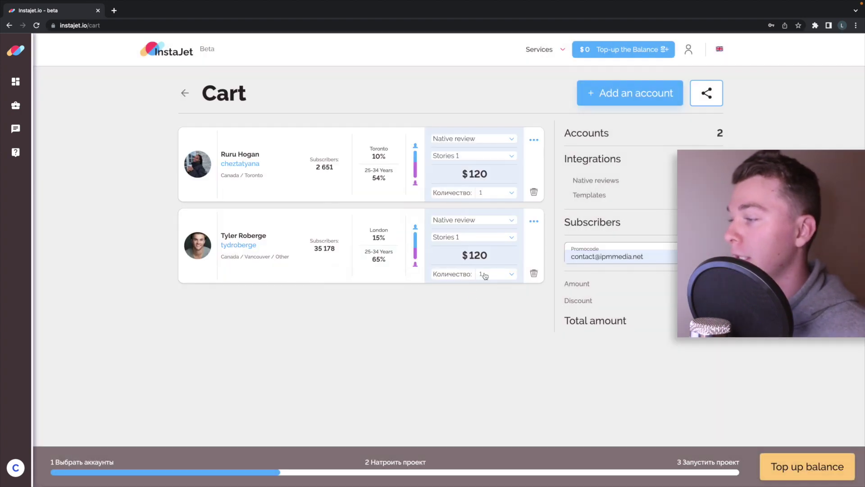
{"action": "left_click", "coordinate": [535, 193]}
{"action": "left_click", "coordinate": [437, 320]}
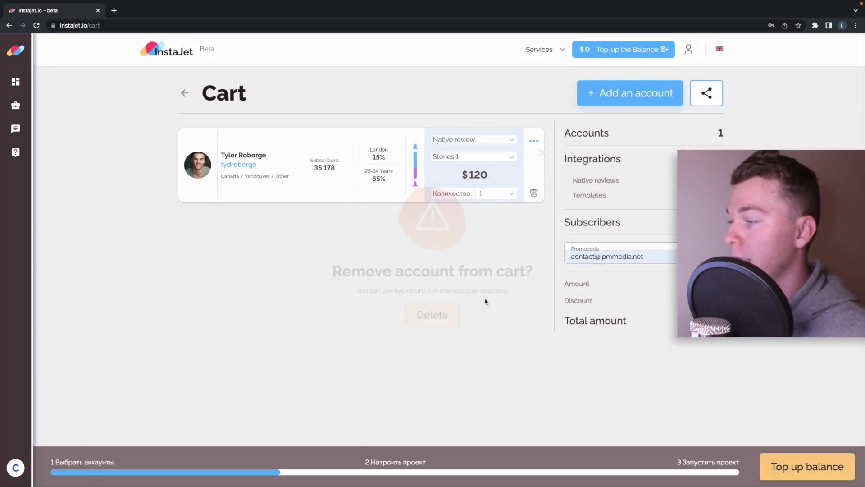
{"action": "left_click", "coordinate": [535, 194]}
{"action": "left_click", "coordinate": [456, 317]}
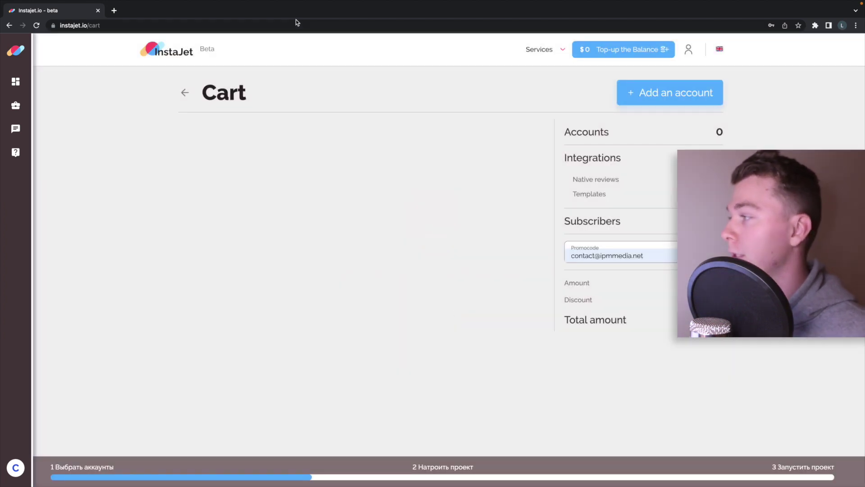
{"action": "left_click", "coordinate": [547, 53]}
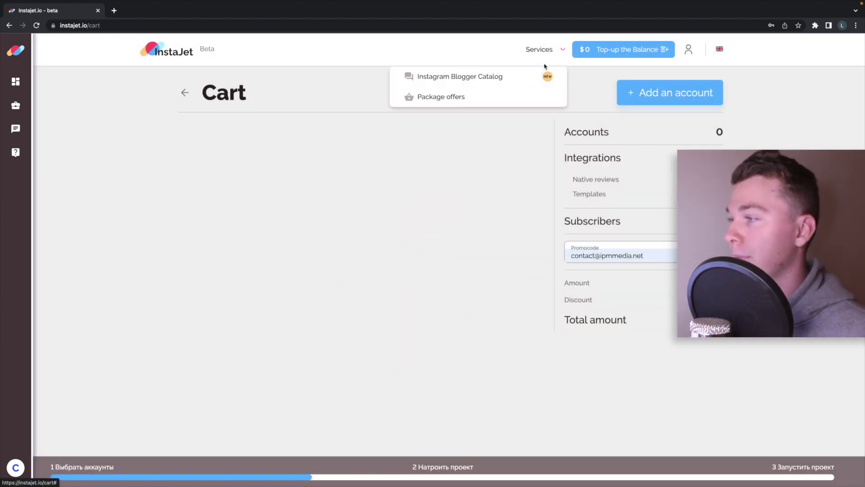
- Return to the Instagram Blogger Catalog and scroll through its 589 bloggers
{"action": "left_click", "coordinate": [486, 79]}
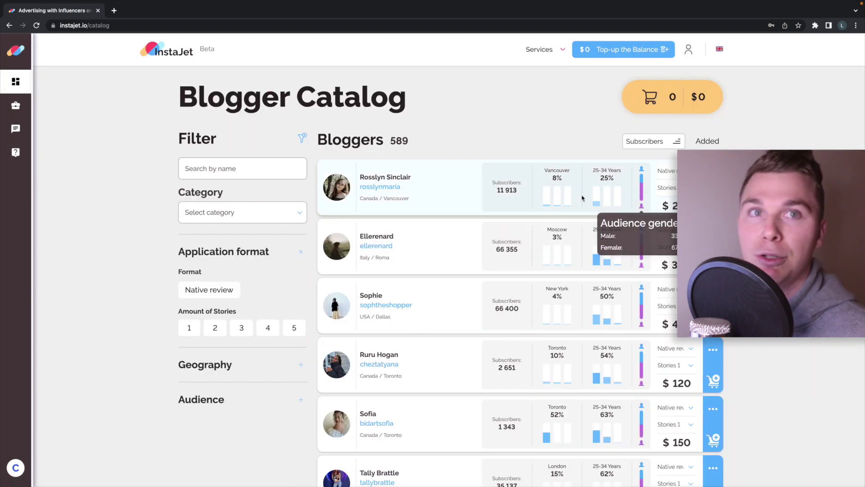
{"action": "scroll", "coordinate": [157, 122], "scroll_direction": "down", "scroll_amount": 1}
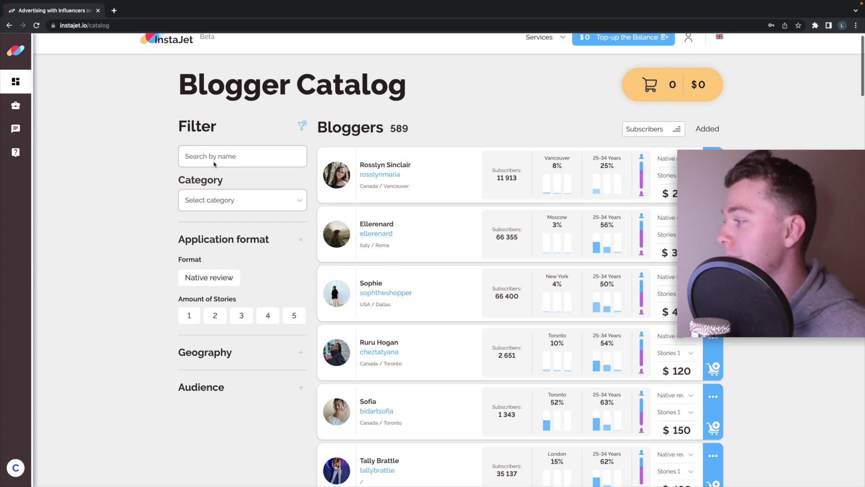
{"action": "scroll", "coordinate": [228, 219], "scroll_direction": "down", "scroll_amount": 2}
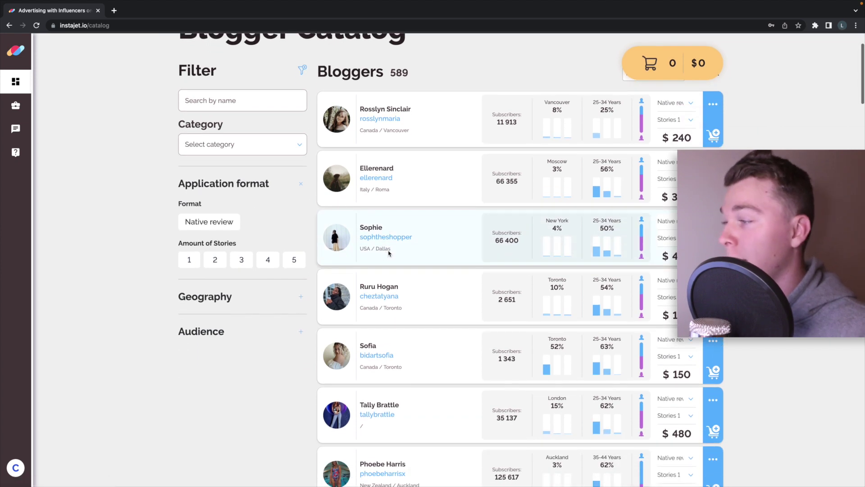
{"action": "scroll", "coordinate": [280, 145], "scroll_direction": "up", "scroll_amount": 1}
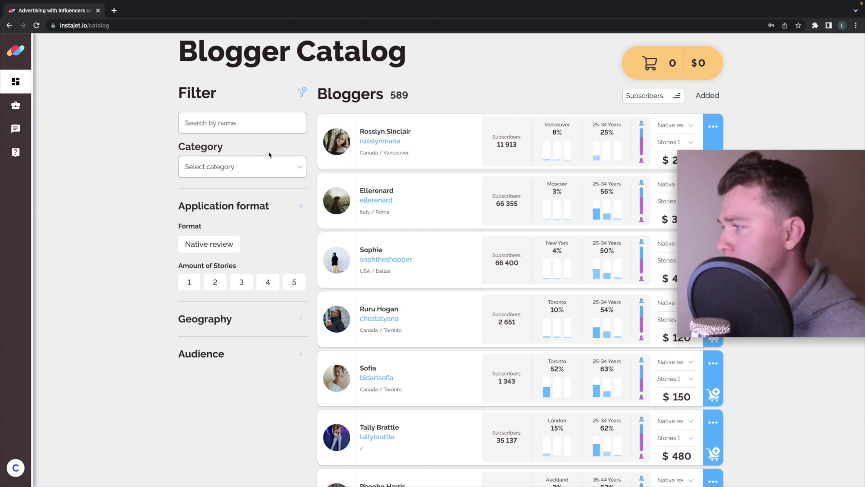
- Expand the Category filter dropdown and scroll through the available category options
{"action": "left_click", "coordinate": [262, 173]}
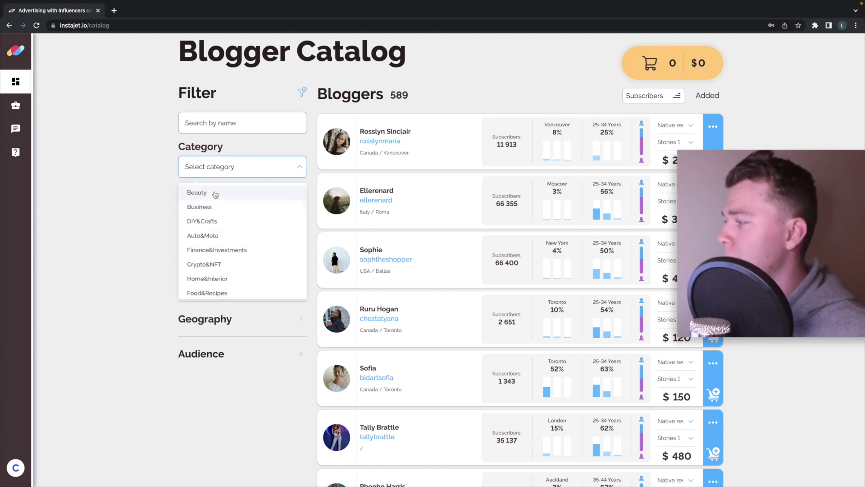
{"action": "scroll", "coordinate": [209, 212], "scroll_direction": "down", "scroll_amount": 5}
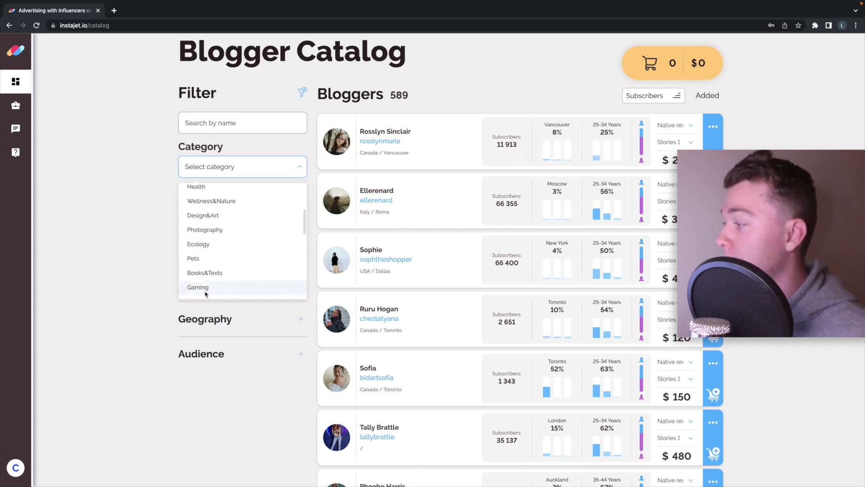
{"action": "scroll", "coordinate": [206, 284], "scroll_direction": "up", "scroll_amount": 6}
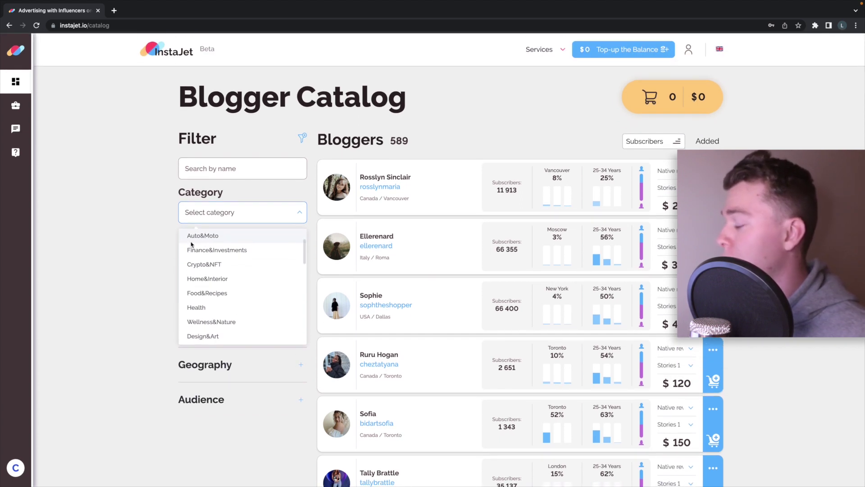
{"action": "scroll", "coordinate": [207, 242], "scroll_direction": "up", "scroll_amount": 3}
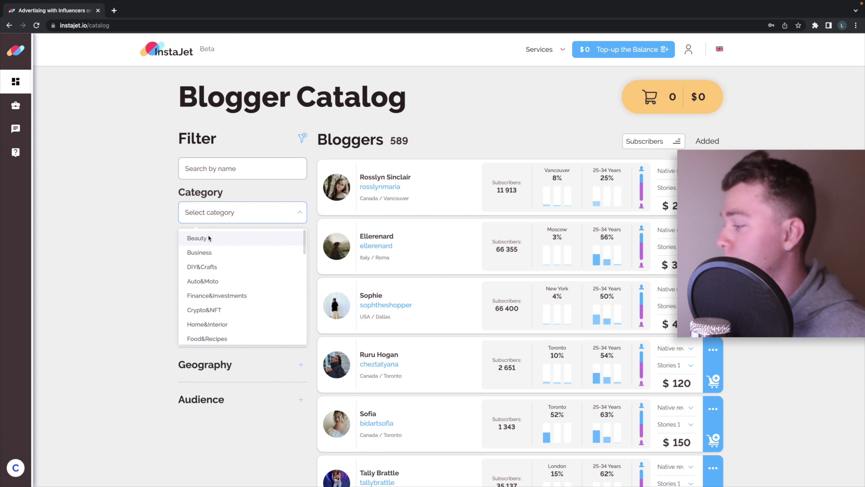
{"action": "scroll", "coordinate": [208, 252], "scroll_direction": "down", "scroll_amount": 8}
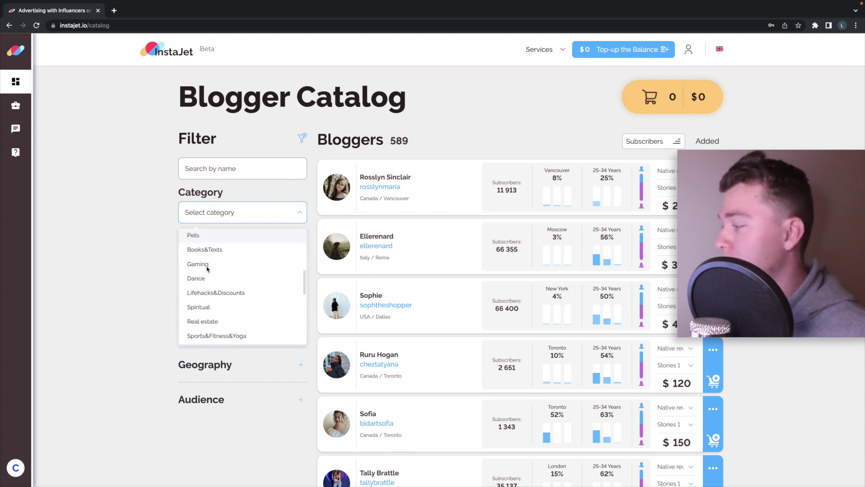
{"action": "scroll", "coordinate": [208, 266], "scroll_direction": "up", "scroll_amount": 8}
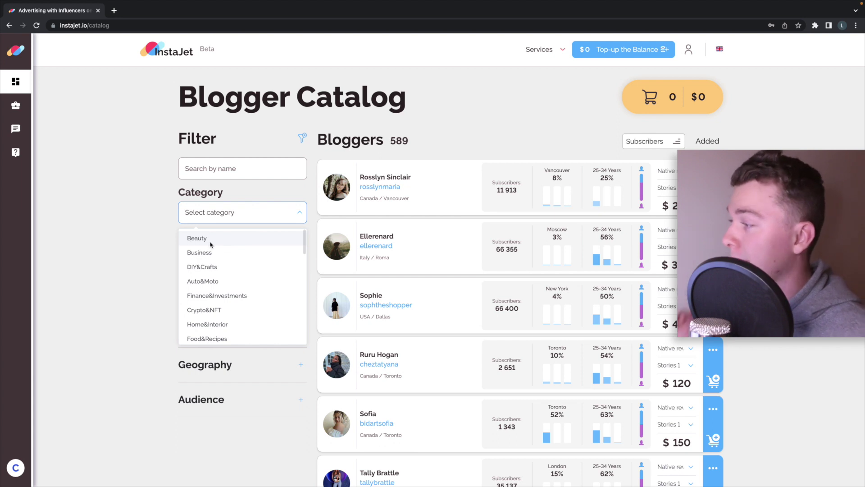
- Filter to Beauty (64 bloggers), then highlight the first blogger's location and 25-34 age bracket
{"action": "left_click", "coordinate": [215, 240]}
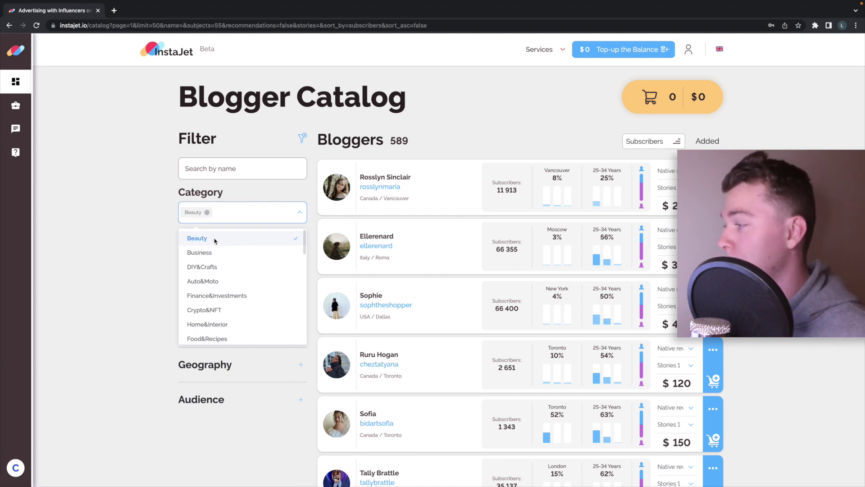
{"action": "left_click", "coordinate": [463, 139]}
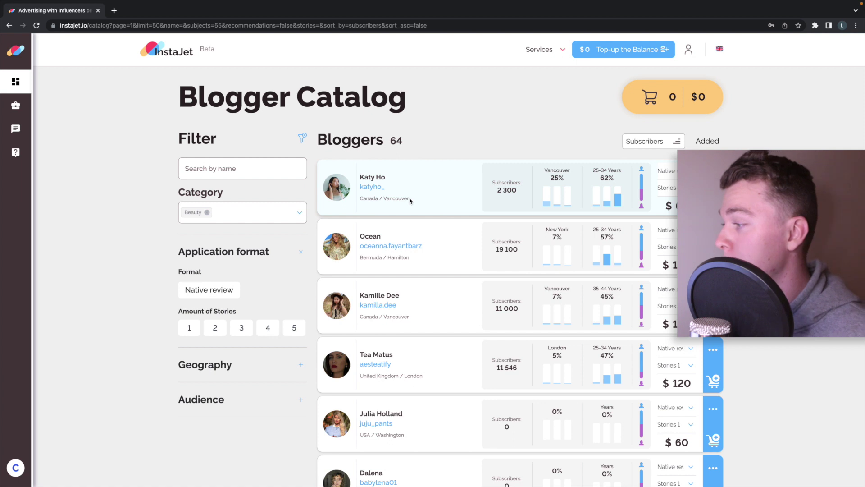
{"action": "left_click_drag", "start_coordinate": [411, 200], "coordinate": [375, 201]}
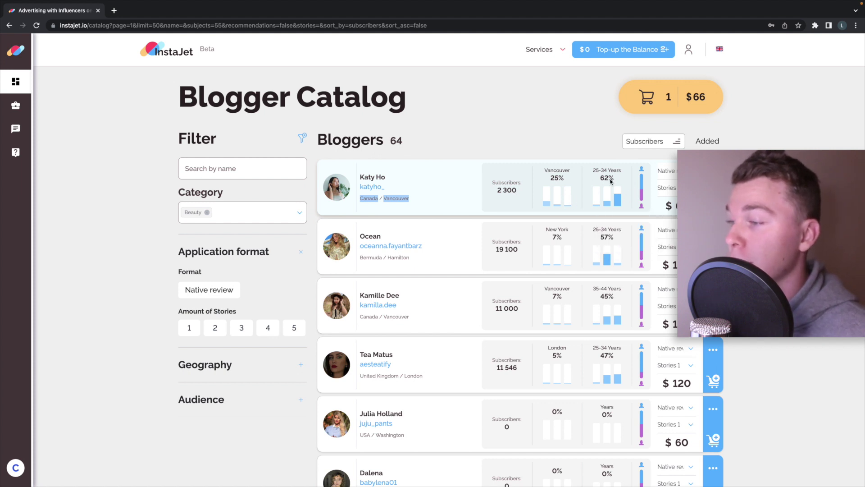
{"action": "mouse_move", "coordinate": [641, 192]}
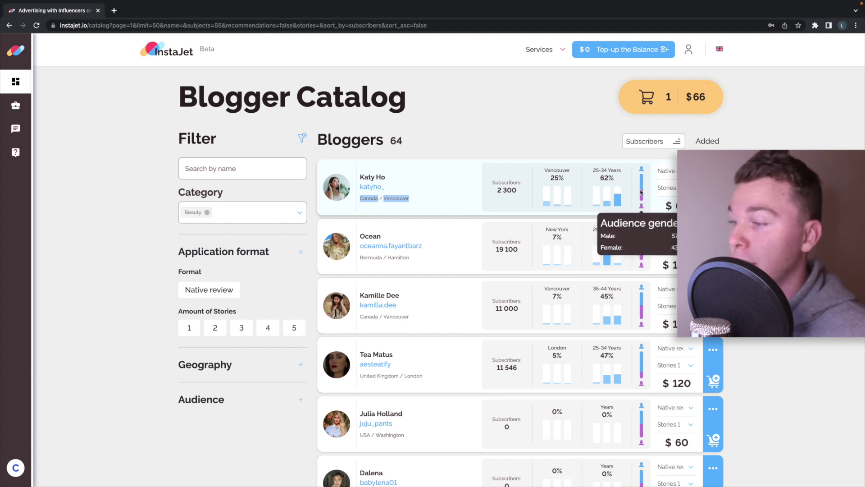
{"action": "left_click", "coordinate": [600, 179]}
{"action": "left_click_drag", "start_coordinate": [597, 170], "coordinate": [607, 171]}
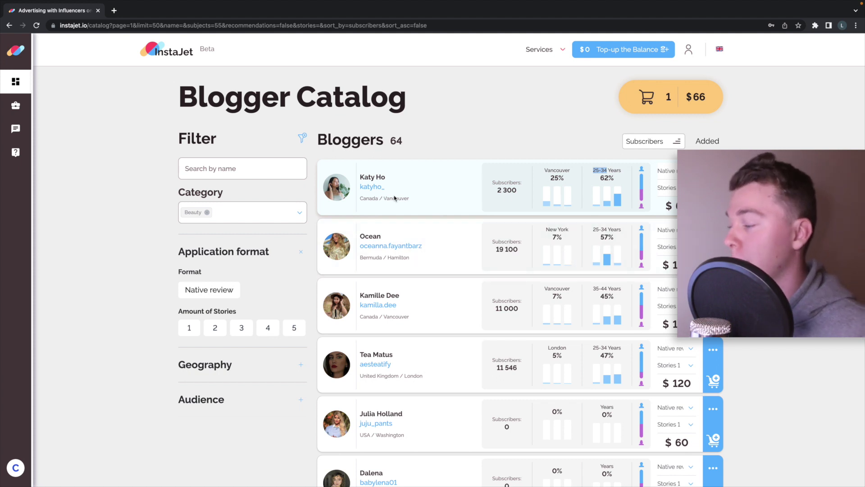
{"action": "scroll", "coordinate": [387, 199], "scroll_direction": "down", "scroll_amount": 1}
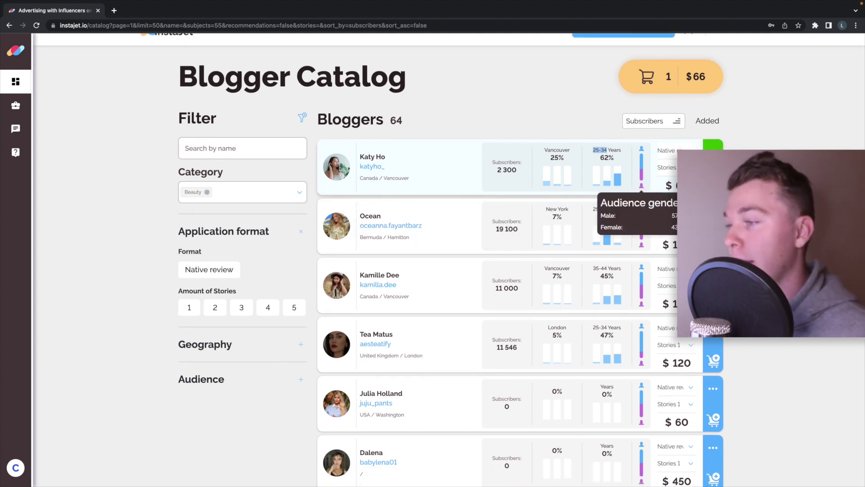
- Highlight the first Beauty blogger's price, then expand the Geography and Audience filter sections
{"action": "left_click_drag", "start_coordinate": [673, 186], "coordinate": [690, 186]}
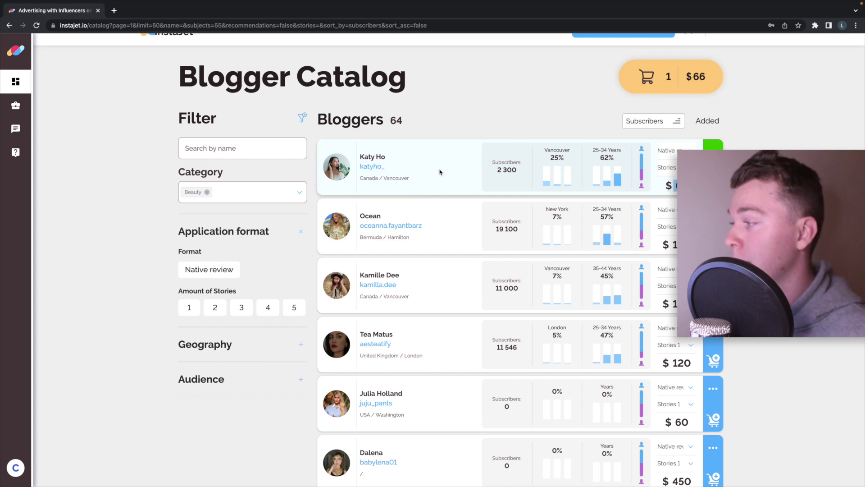
{"action": "scroll", "coordinate": [440, 172], "scroll_direction": "down", "scroll_amount": 1}
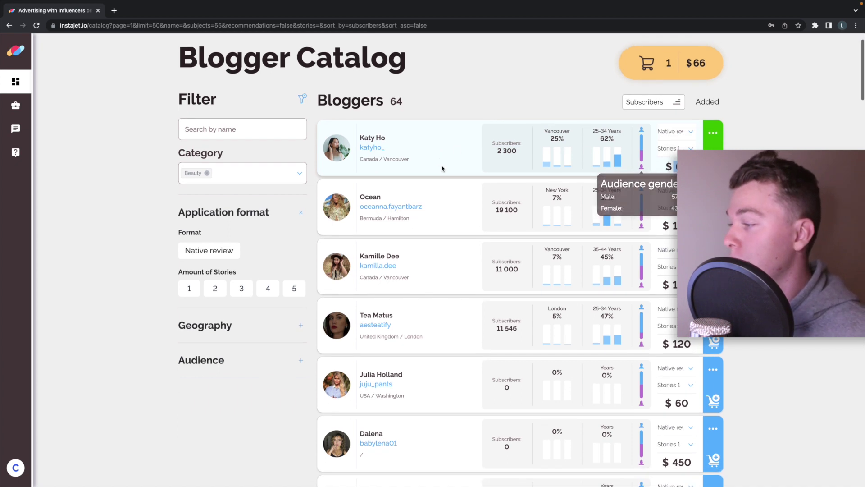
{"action": "left_click", "coordinate": [236, 328]}
{"action": "scroll", "coordinate": [120, 313], "scroll_direction": "down", "scroll_amount": 2}
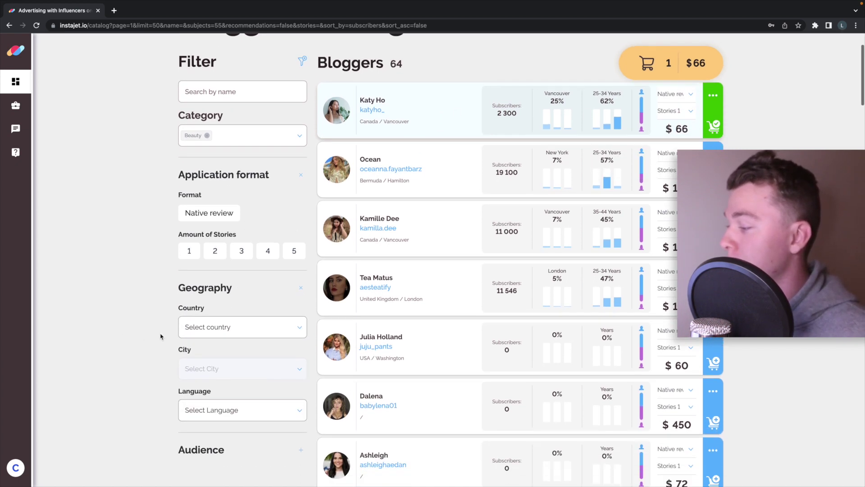
{"action": "scroll", "coordinate": [162, 332], "scroll_direction": "down", "scroll_amount": 2}
{"action": "left_click", "coordinate": [208, 351]}
{"action": "scroll", "coordinate": [181, 360], "scroll_direction": "down", "scroll_amount": 2}
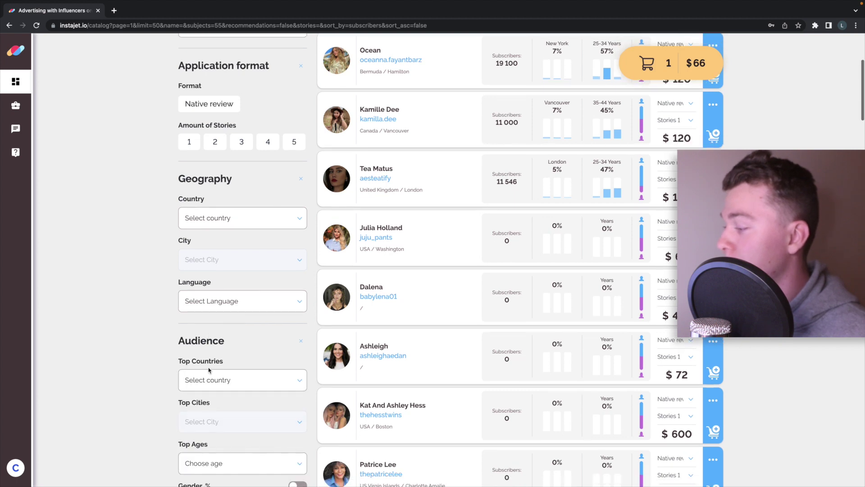
{"action": "scroll", "coordinate": [185, 378], "scroll_direction": "down", "scroll_amount": 3}
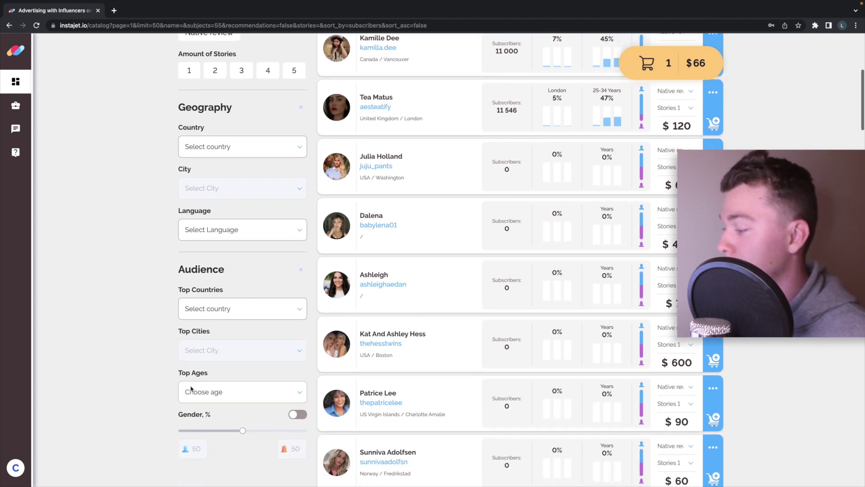
{"action": "scroll", "coordinate": [226, 347], "scroll_direction": "up", "scroll_amount": 1}
{"action": "scroll", "coordinate": [228, 346], "scroll_direction": "up", "scroll_amount": 3}
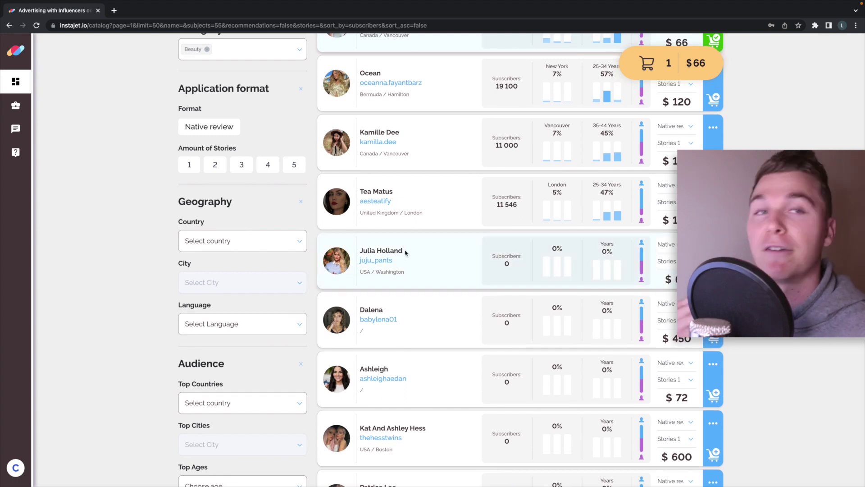
{"action": "scroll", "coordinate": [478, 244], "scroll_direction": "up", "scroll_amount": 1}
{"action": "scroll", "coordinate": [477, 244], "scroll_direction": "up", "scroll_amount": 1}
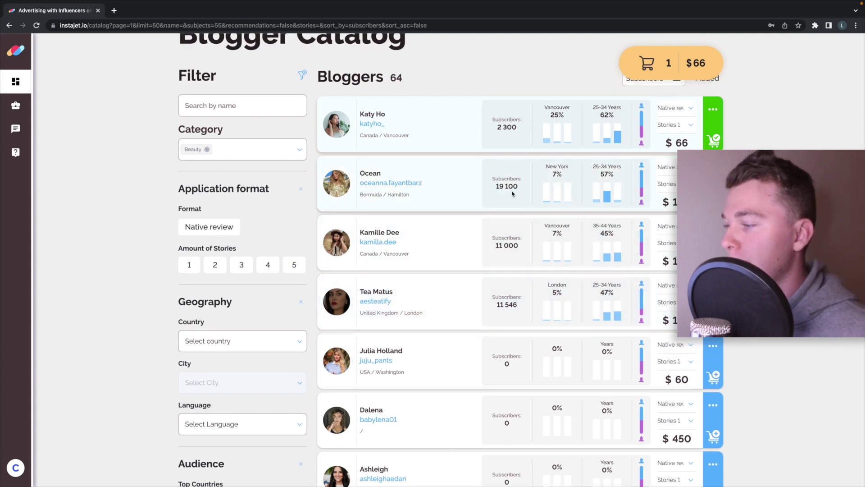
{"action": "left_click_drag", "start_coordinate": [519, 189], "coordinate": [498, 187]}
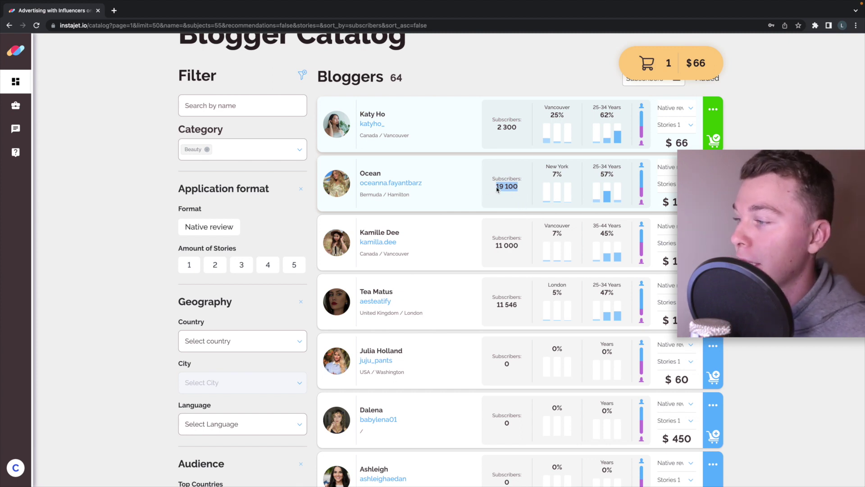
{"action": "left_click_drag", "start_coordinate": [499, 190], "coordinate": [521, 187]}
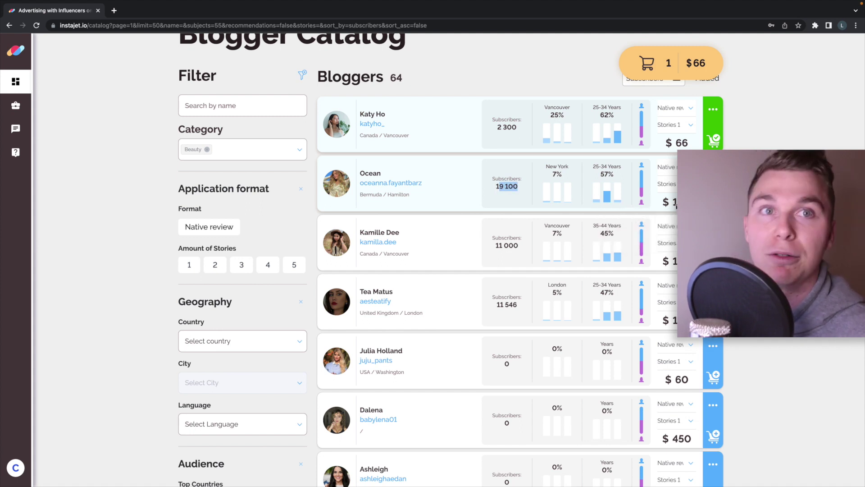
{"action": "scroll", "coordinate": [505, 179], "scroll_direction": "down", "scroll_amount": 2}
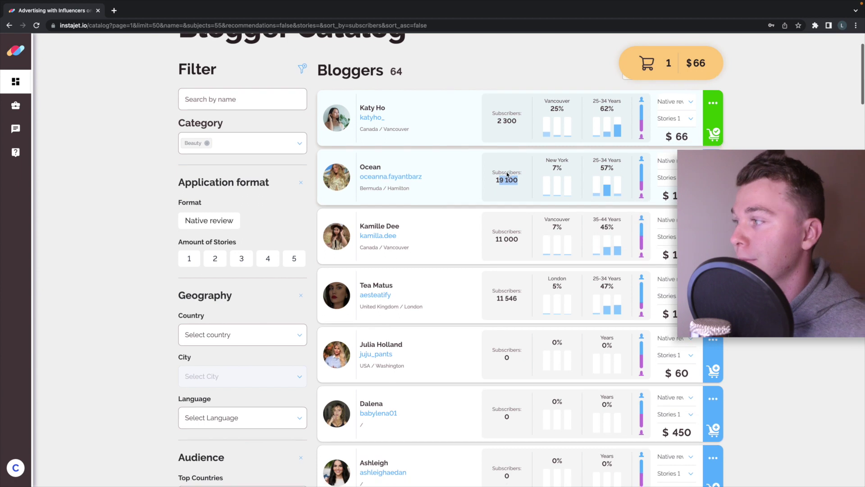
{"action": "scroll", "coordinate": [506, 175], "scroll_direction": "up", "scroll_amount": 3}
{"action": "scroll", "coordinate": [514, 173], "scroll_direction": "down", "scroll_amount": 3}
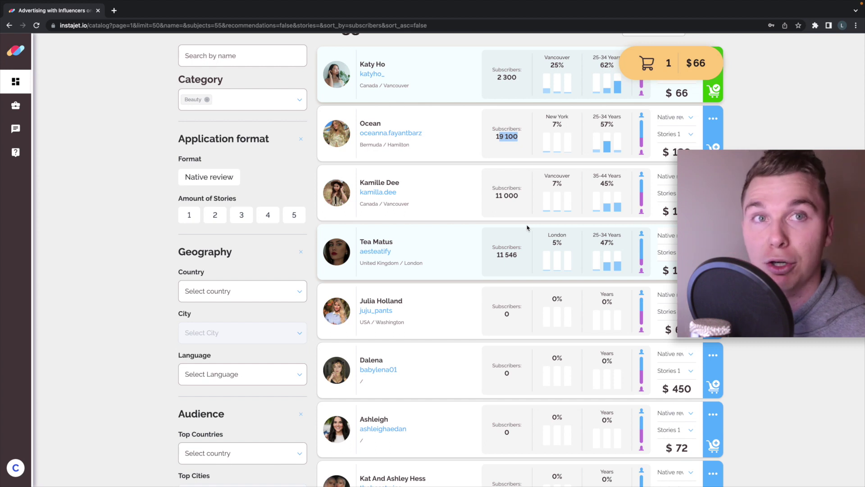
{"action": "scroll", "coordinate": [528, 228], "scroll_direction": "down", "scroll_amount": 1}
{"action": "scroll", "coordinate": [606, 146], "scroll_direction": "up", "scroll_amount": 3}
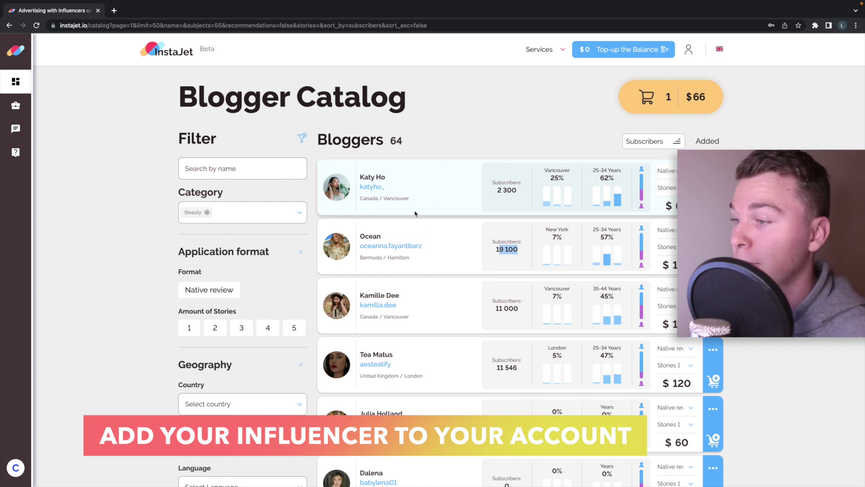
- Add the $120 second blogger, drop the first, and add the third and fourth bloggers
{"action": "scroll", "coordinate": [584, 261], "scroll_direction": "down", "scroll_amount": 1}
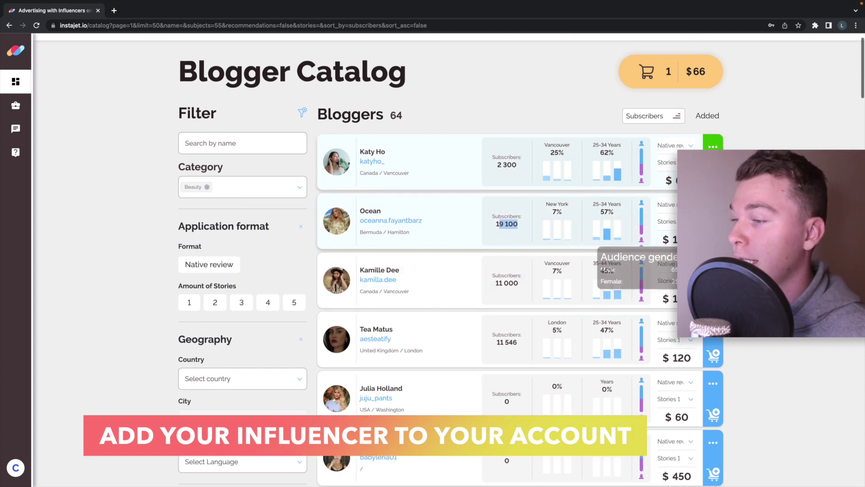
{"action": "left_click", "coordinate": [713, 237]}
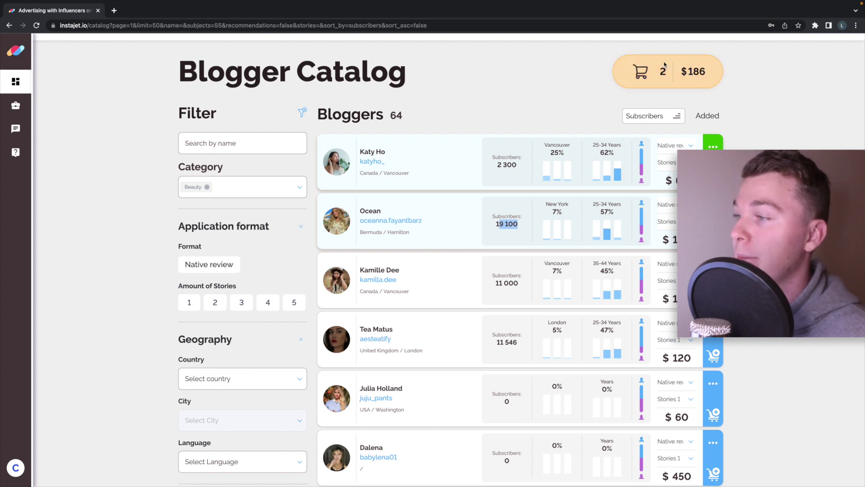
{"action": "left_click", "coordinate": [713, 178]}
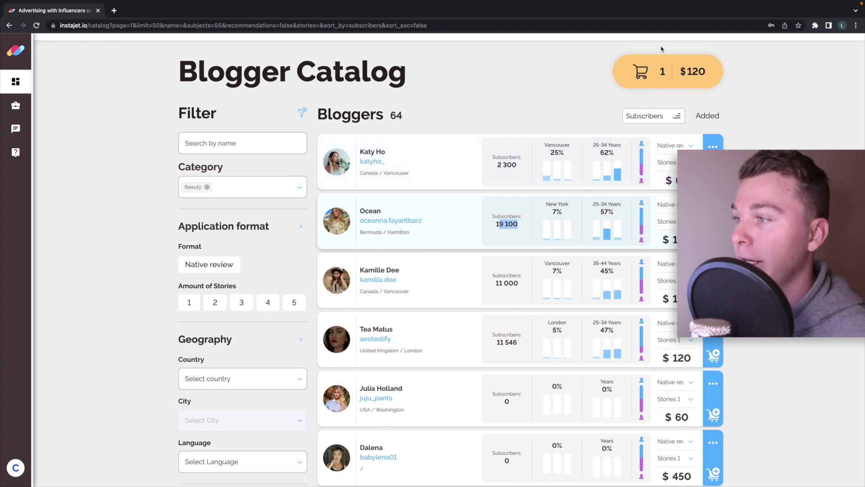
{"action": "scroll", "coordinate": [547, 284], "scroll_direction": "down", "scroll_amount": 1}
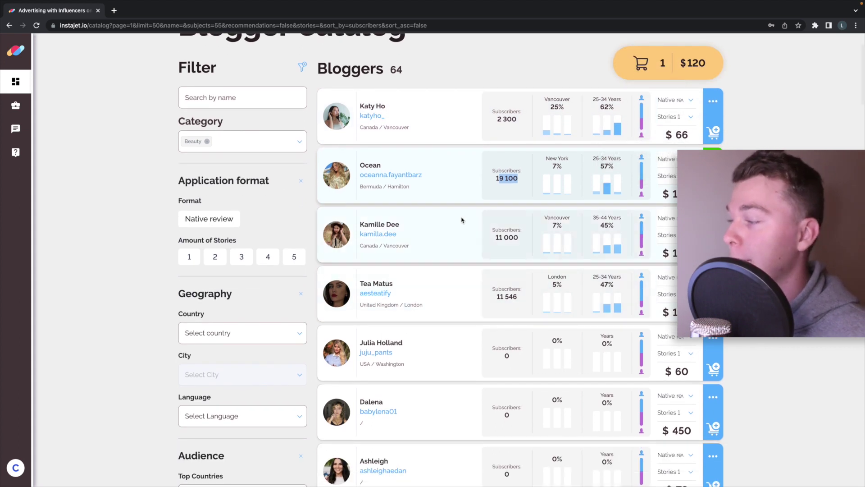
{"action": "scroll", "coordinate": [462, 218], "scroll_direction": "down", "scroll_amount": 1}
{"action": "left_click", "coordinate": [429, 223]}
{"action": "left_click", "coordinate": [440, 286]}
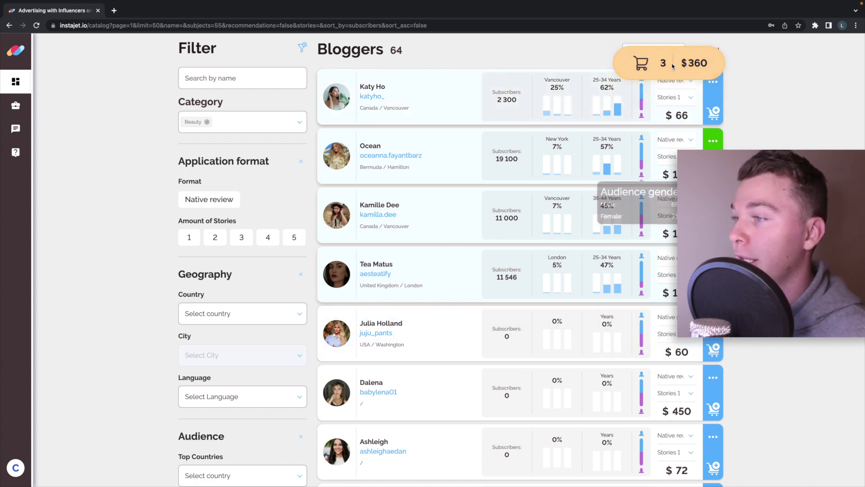
{"action": "scroll", "coordinate": [711, 92], "scroll_direction": "up", "scroll_amount": 3}
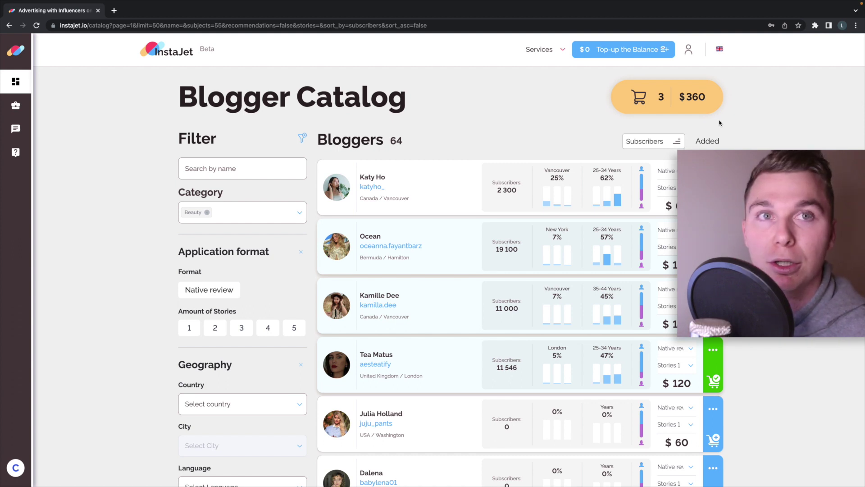
- Check the cart's three bloggers ($360), return to the catalog, and open the Vancouver blogger's Instagram
{"action": "left_click", "coordinate": [669, 95]}
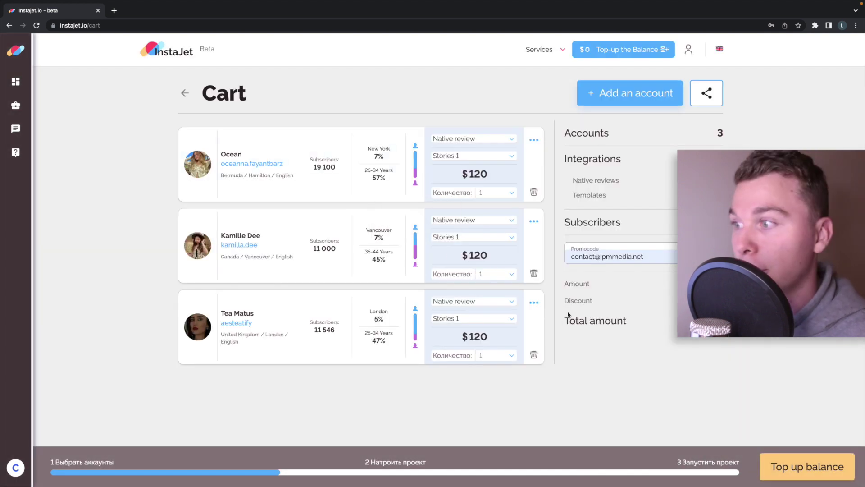
{"action": "left_click", "coordinate": [185, 95]}
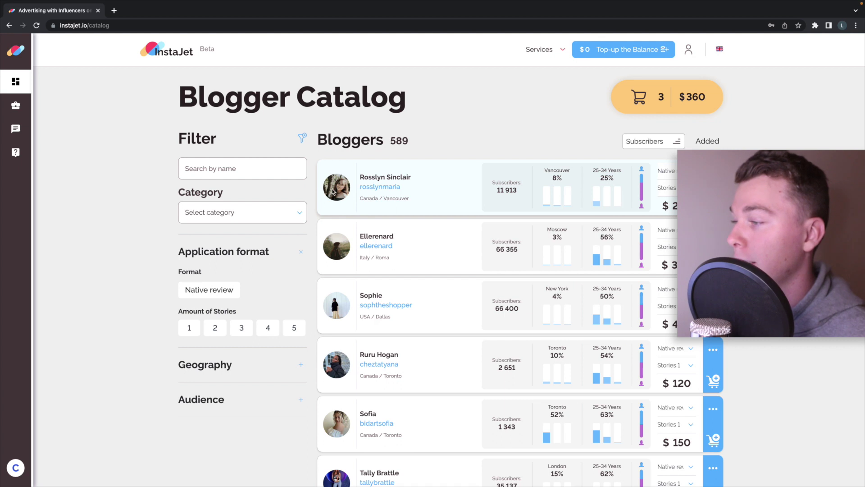
{"action": "left_click", "coordinate": [381, 187]}
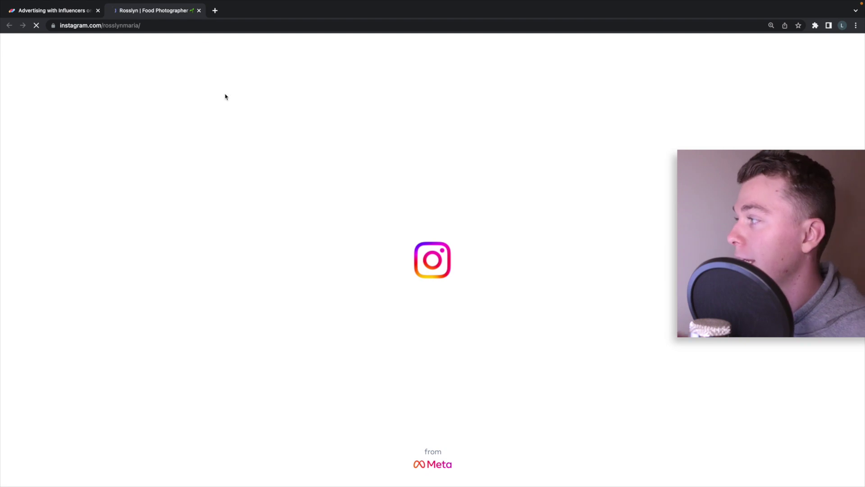
- Scroll through the Vancouver food photographer's Instagram posts and bio, then return to the InstaJet tab
{"action": "scroll", "coordinate": [467, 135], "scroll_direction": "down", "scroll_amount": 5}
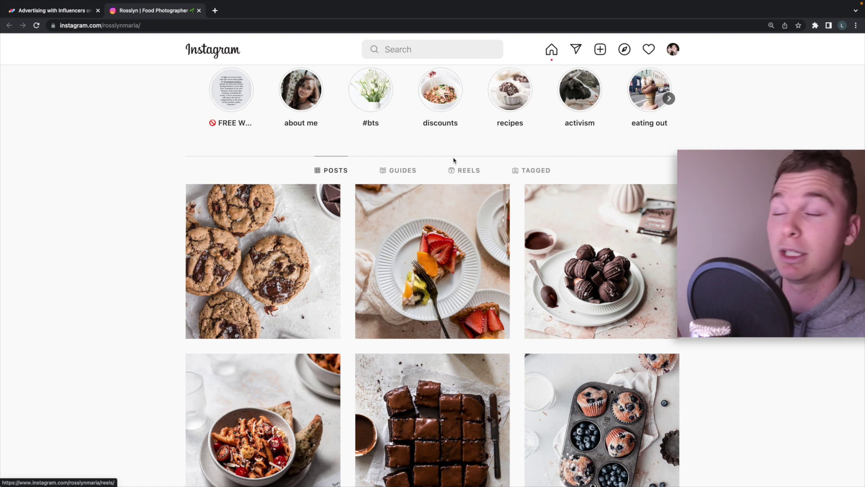
{"action": "scroll", "coordinate": [458, 253], "scroll_direction": "down", "scroll_amount": 2}
{"action": "scroll", "coordinate": [460, 290], "scroll_direction": "down", "scroll_amount": 5}
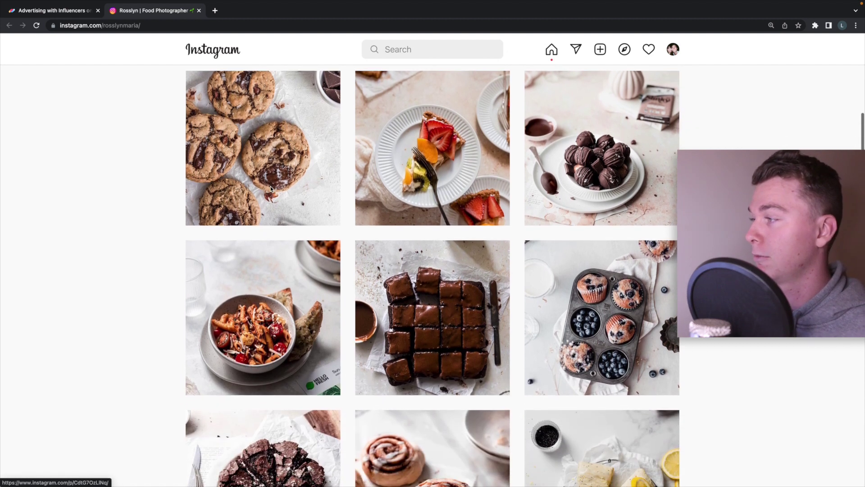
{"action": "scroll", "coordinate": [451, 160], "scroll_direction": "up", "scroll_amount": 10}
{"action": "scroll", "coordinate": [451, 160], "scroll_direction": "up", "scroll_amount": 2}
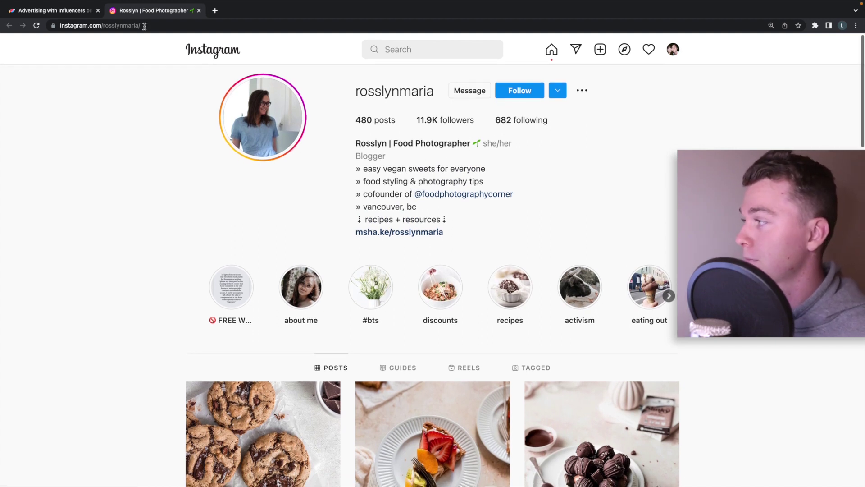
{"action": "left_click", "coordinate": [84, 13]}
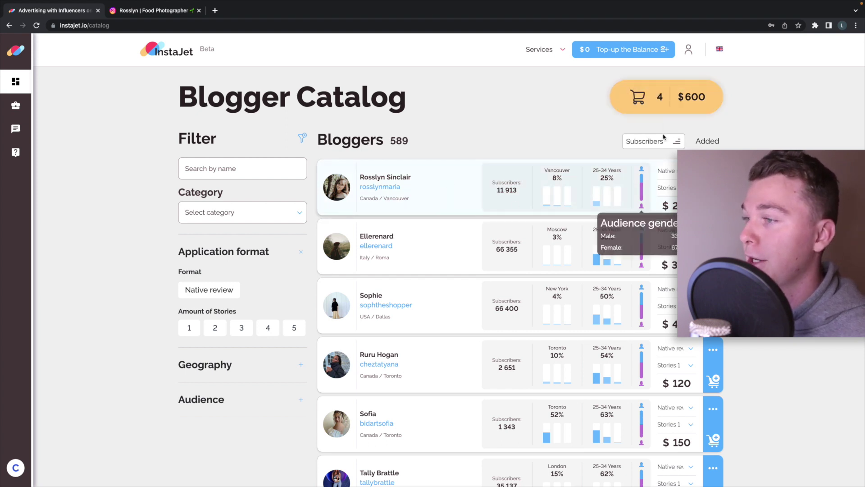
- Open the cart and look over the four Native review bloggers: three at $120, one at $240
{"action": "left_click", "coordinate": [627, 112]}
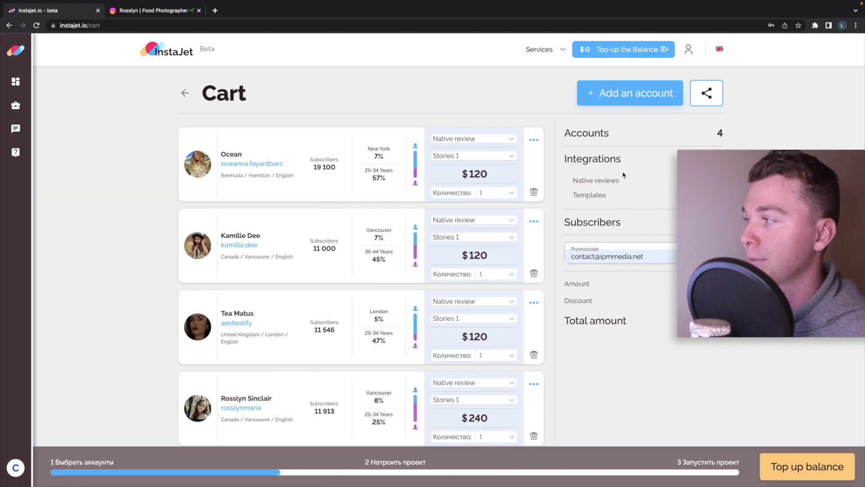
{"action": "scroll", "coordinate": [506, 183], "scroll_direction": "down", "scroll_amount": 2}
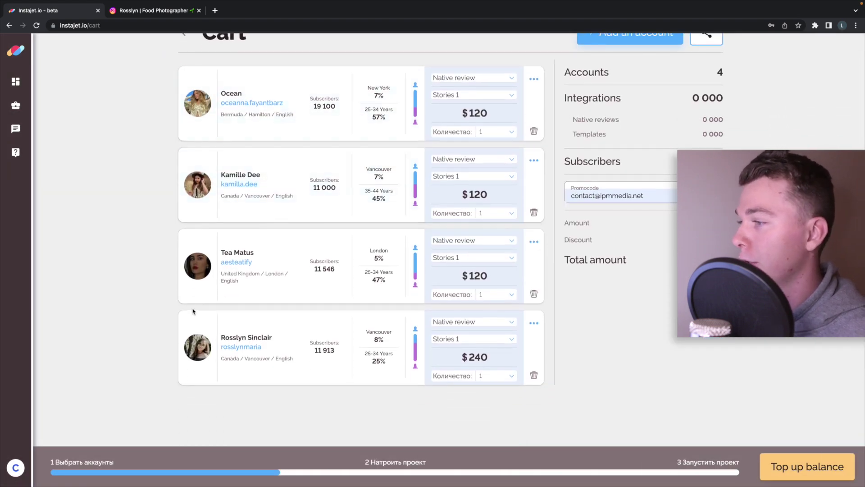
{"action": "scroll", "coordinate": [415, 329], "scroll_direction": "down", "scroll_amount": 3}
{"action": "scroll", "coordinate": [415, 253], "scroll_direction": "up", "scroll_amount": 3}
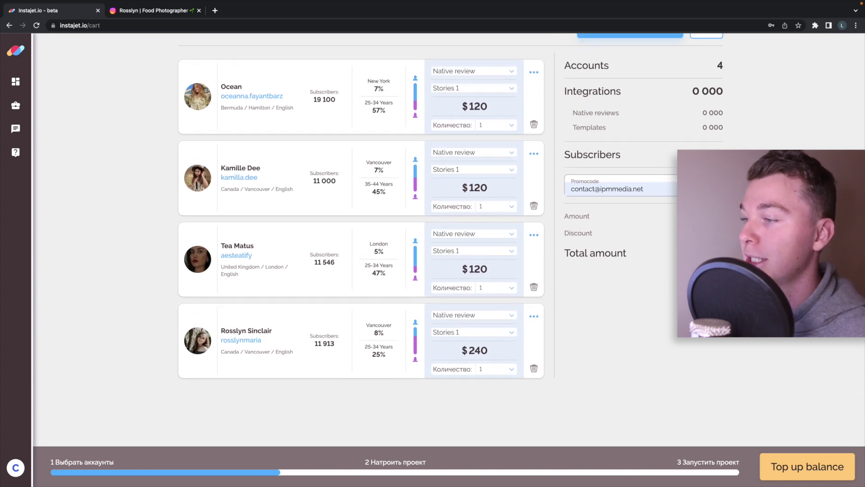
{"action": "scroll", "coordinate": [415, 252], "scroll_direction": "up", "scroll_amount": 2}
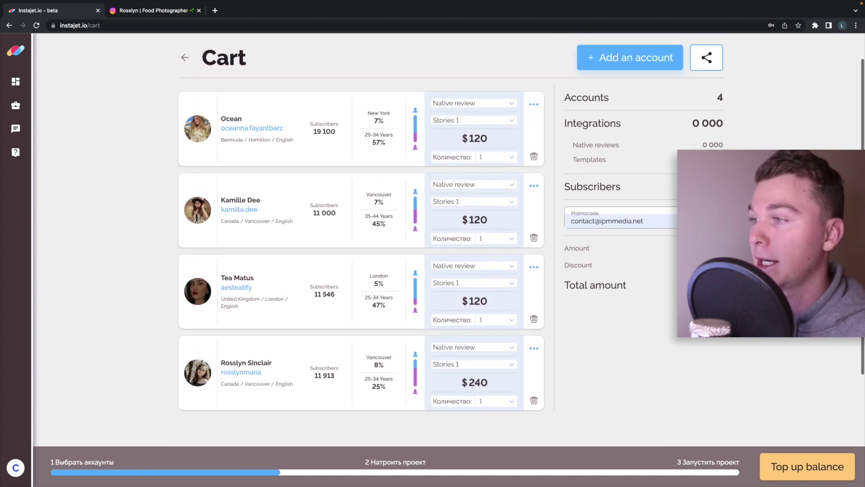
{"action": "scroll", "coordinate": [676, 113], "scroll_direction": "down", "scroll_amount": 1}
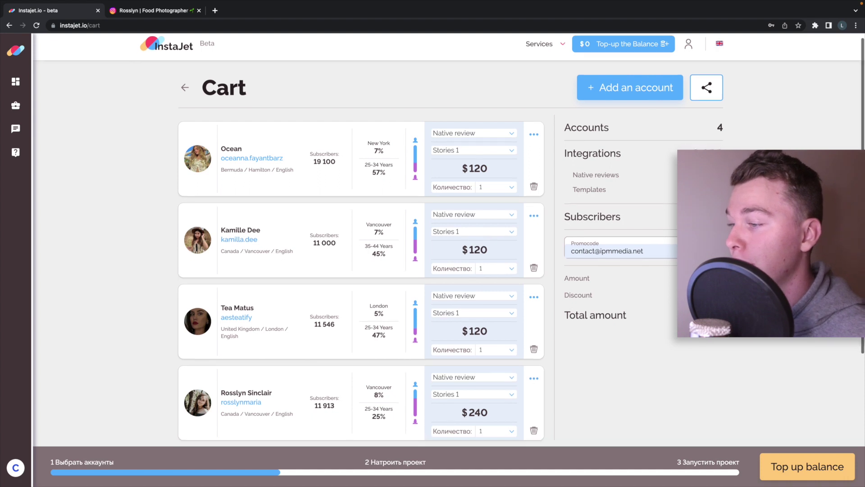
{"action": "scroll", "coordinate": [676, 112], "scroll_direction": "up", "scroll_amount": 1}
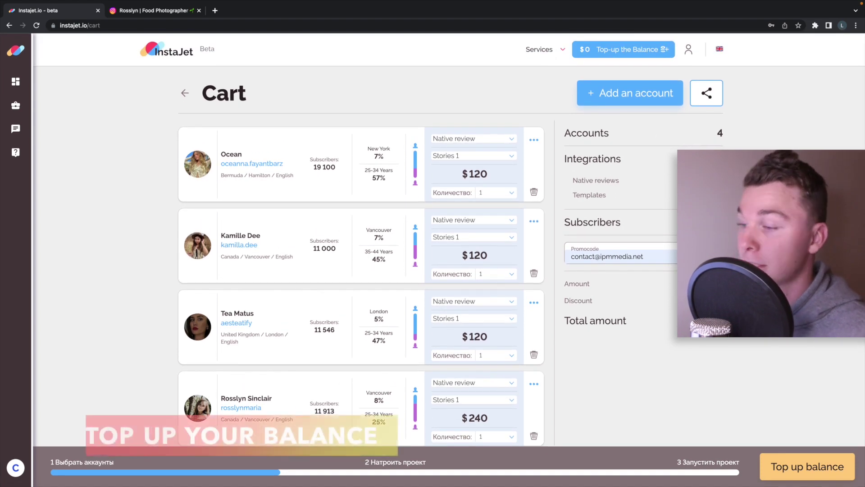
{"action": "scroll", "coordinate": [721, 270], "scroll_direction": "down", "scroll_amount": 1}
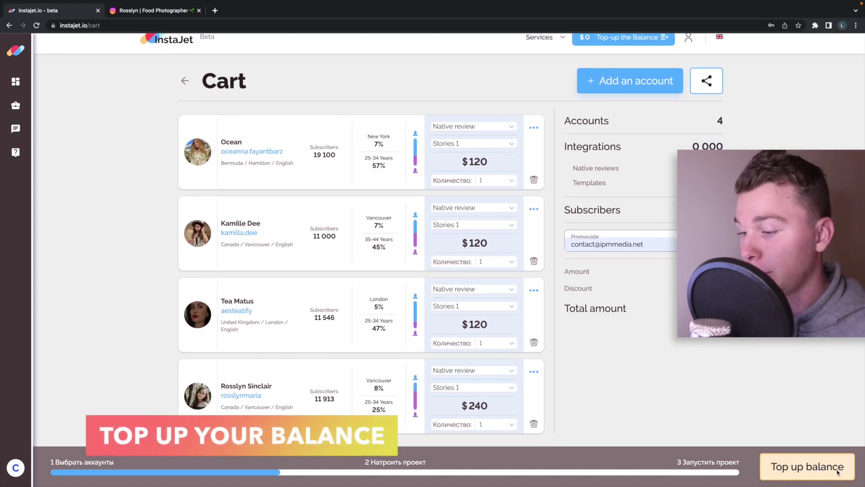
{"action": "scroll", "coordinate": [645, 47], "scroll_direction": "up", "scroll_amount": 1}
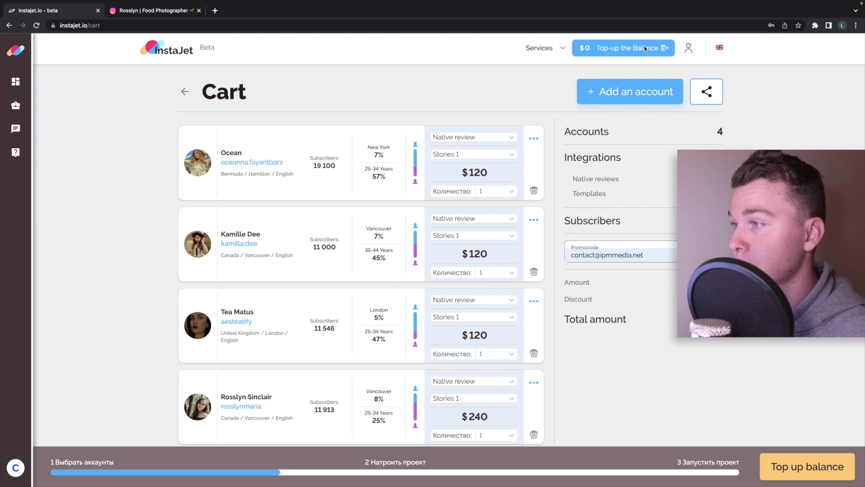
- Enter a top-up amount of 100 on the Finances page
{"action": "left_click", "coordinate": [808, 466]}
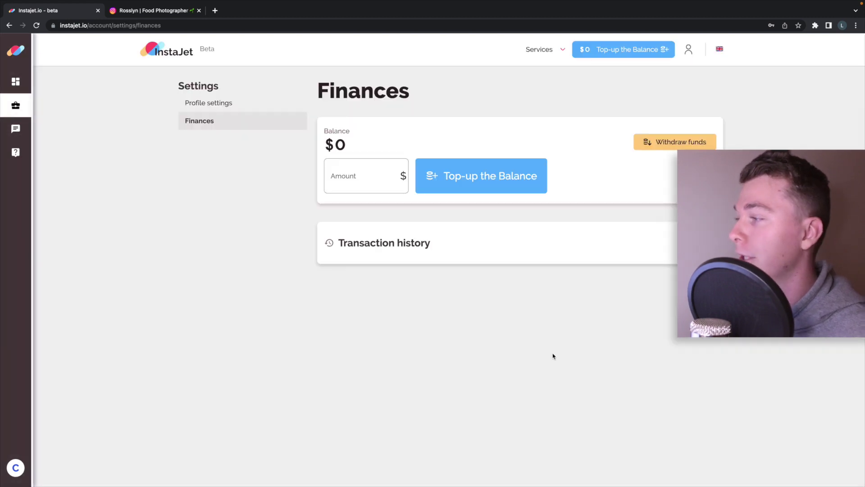
{"action": "left_click", "coordinate": [395, 186]}
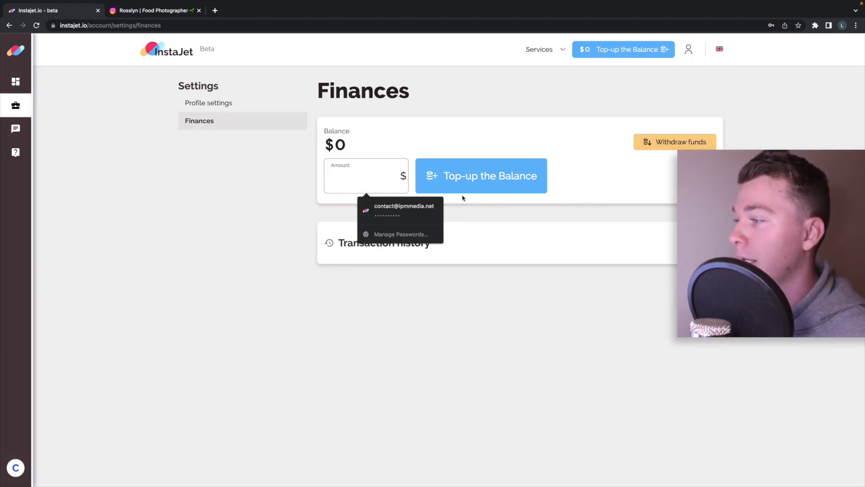
{"action": "left_click", "coordinate": [467, 215]}
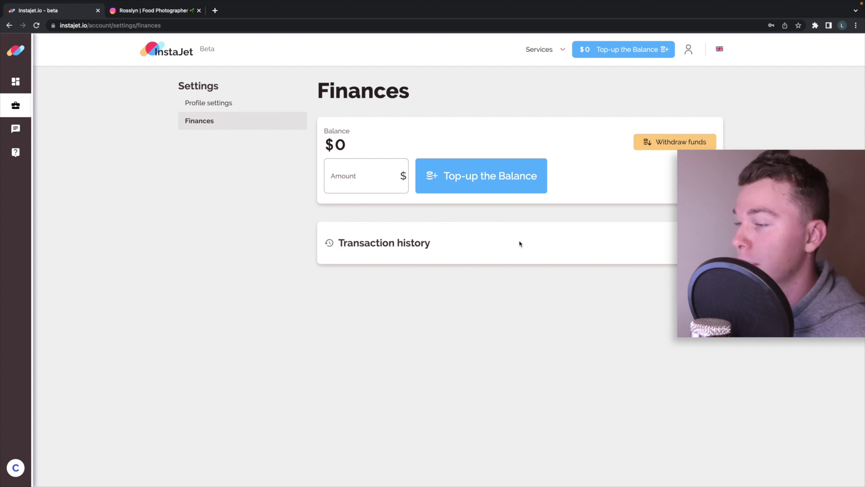
{"action": "left_click", "coordinate": [343, 179]}
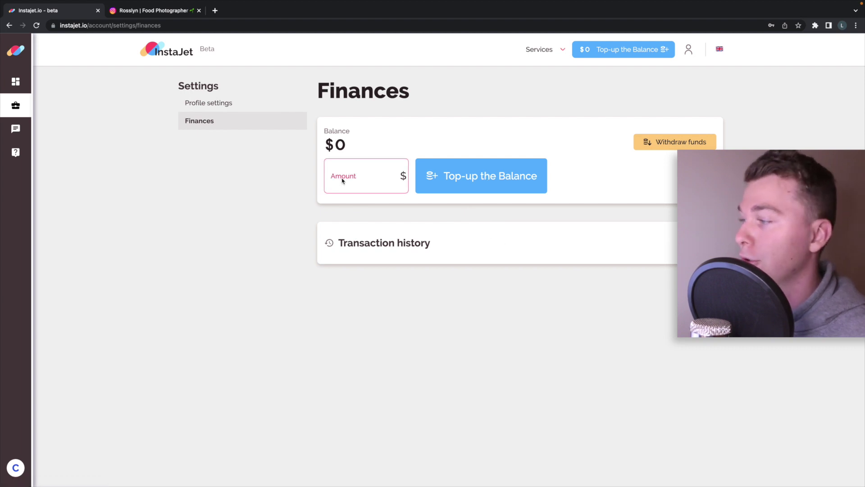
{"action": "type", "text": "100"}
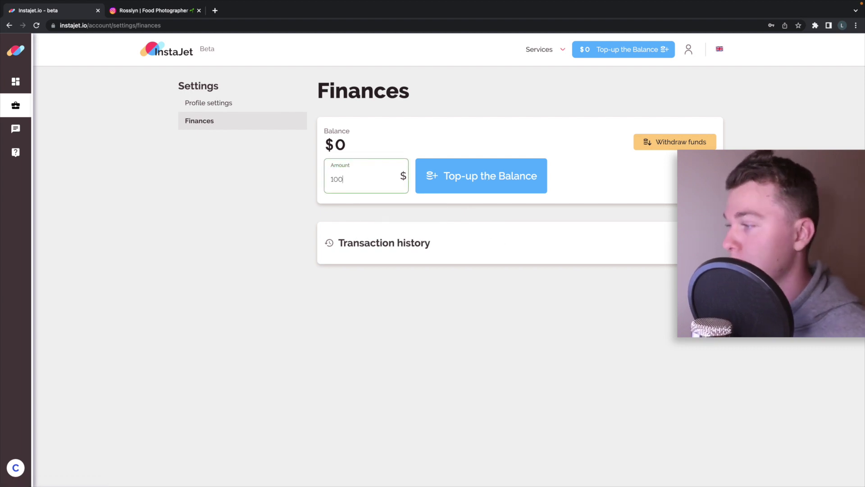
- Submit the $100 top-up to open the $108.50 payment tab, then close the Finances panel
{"action": "left_click", "coordinate": [495, 188]}
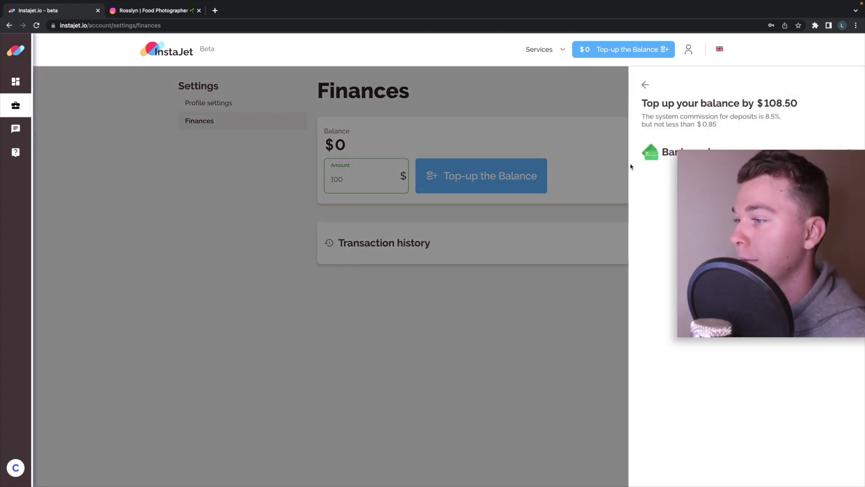
{"action": "left_click", "coordinate": [631, 168]}
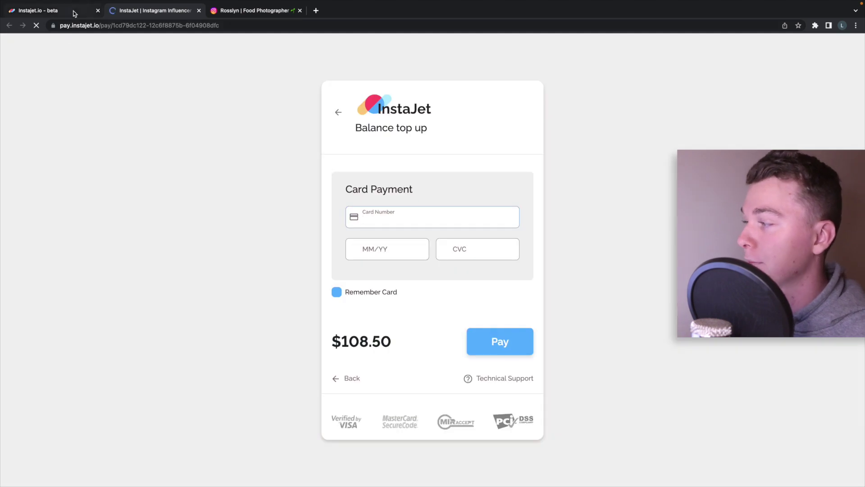
{"action": "left_click", "coordinate": [71, 11]}
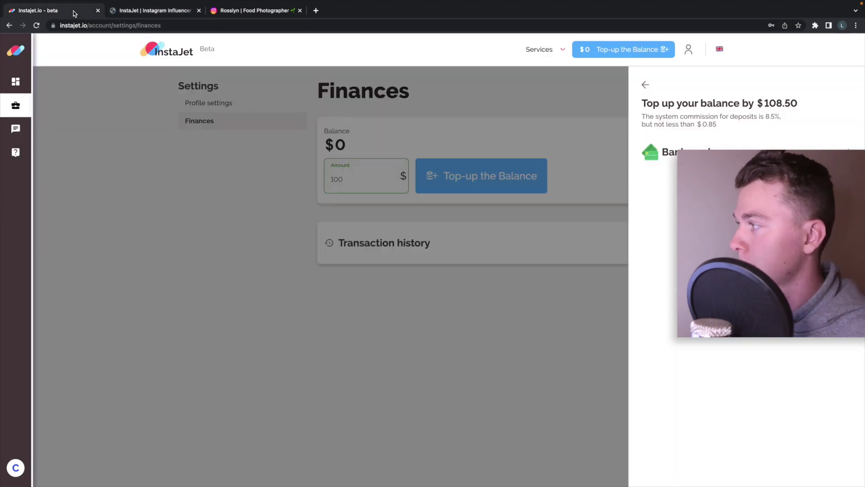
{"action": "left_click", "coordinate": [169, 118]}
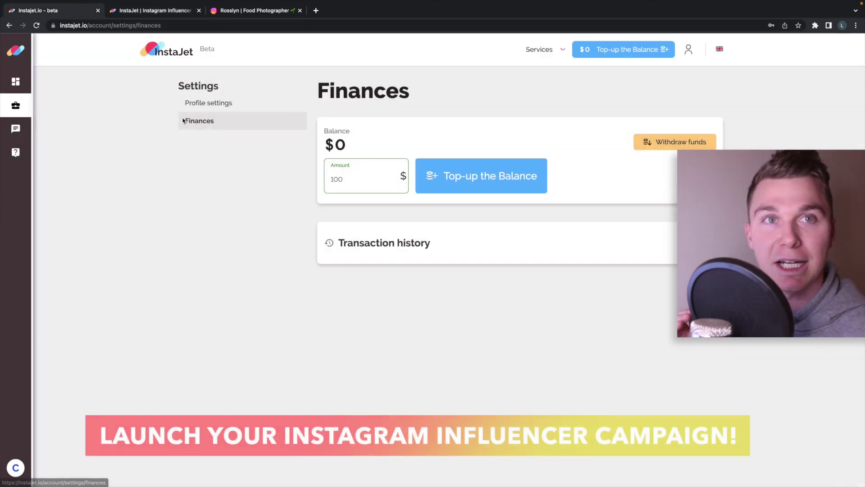